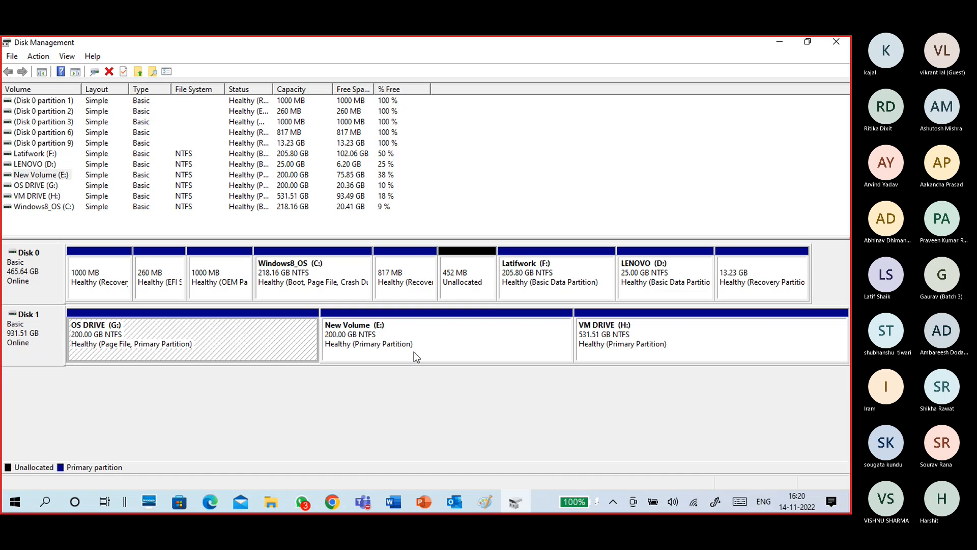
# Open the properties of VM DRIVE (H:) on Disk 1 to check its used space, free space and capacity.
pyautogui.click(645, 345)
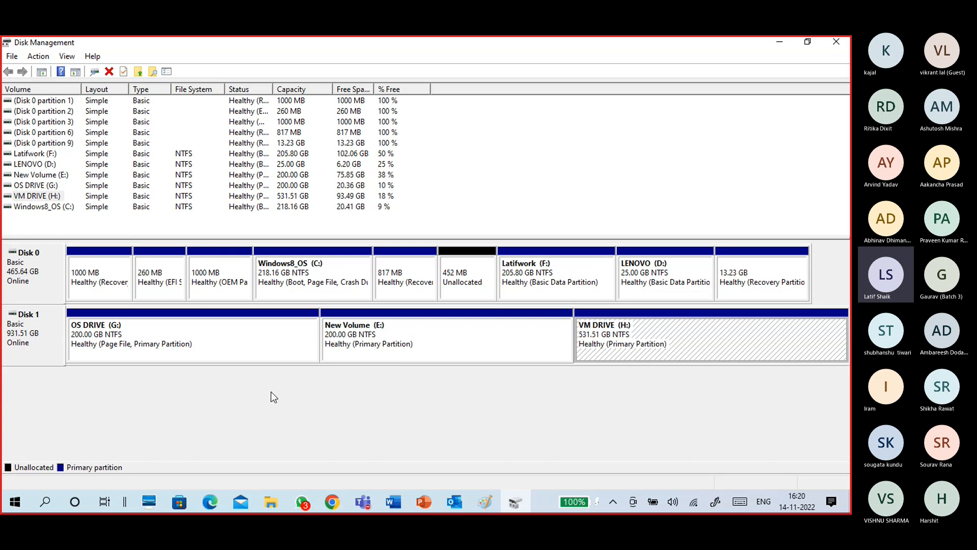
pyautogui.rightClick(740, 326)
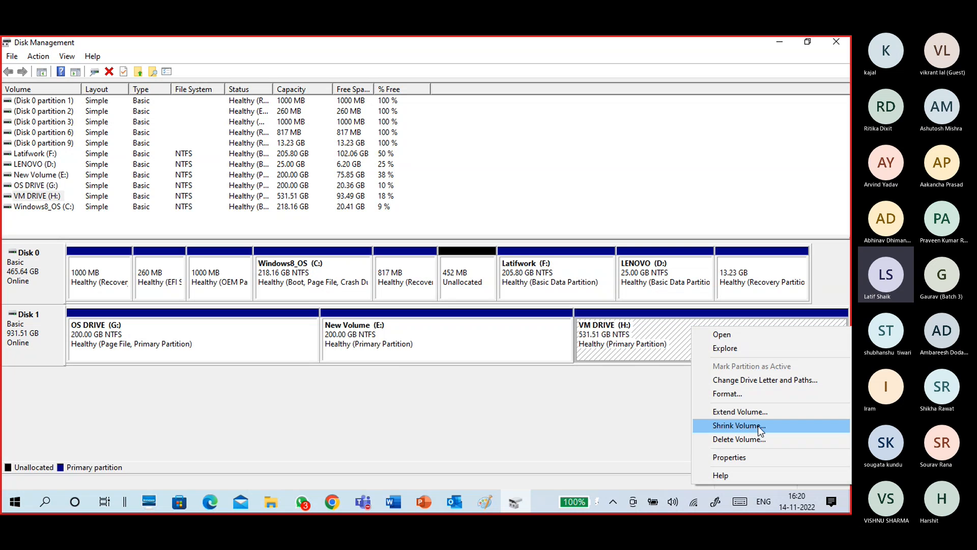
pyautogui.click(625, 346)
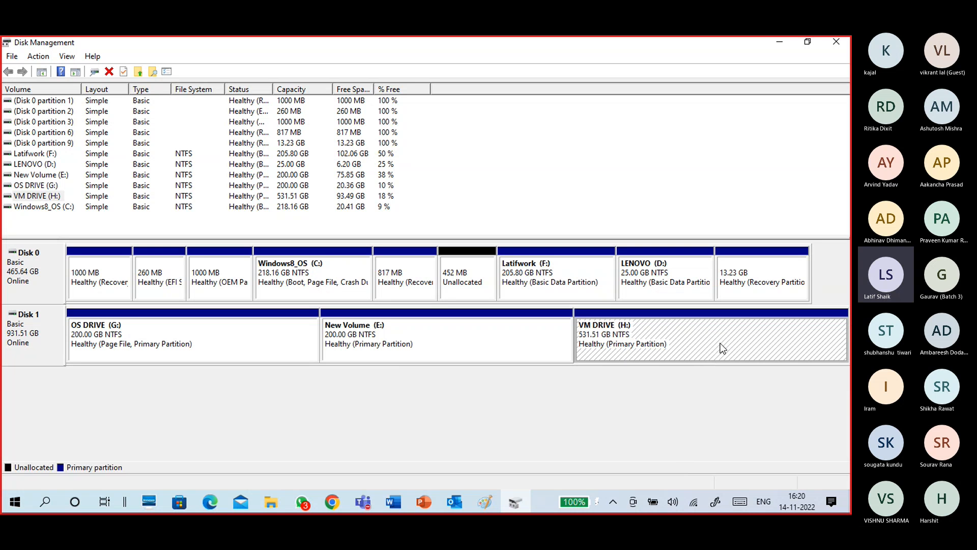
pyautogui.rightClick(702, 341)
pyautogui.click(710, 323)
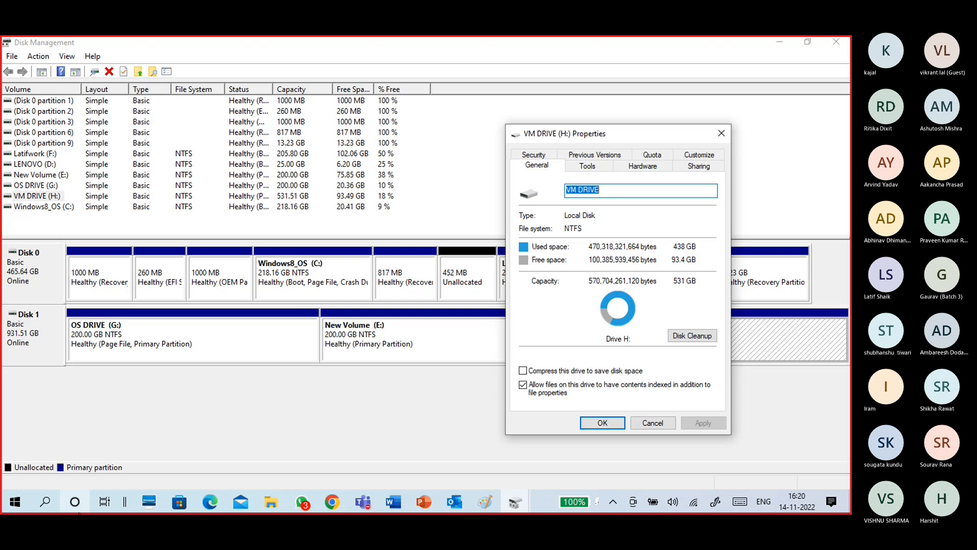
# Open a new Paint canvas and sketch a horizontal disk bar divided into two sections, labelling the second section H:.
pyautogui.click(15, 502)
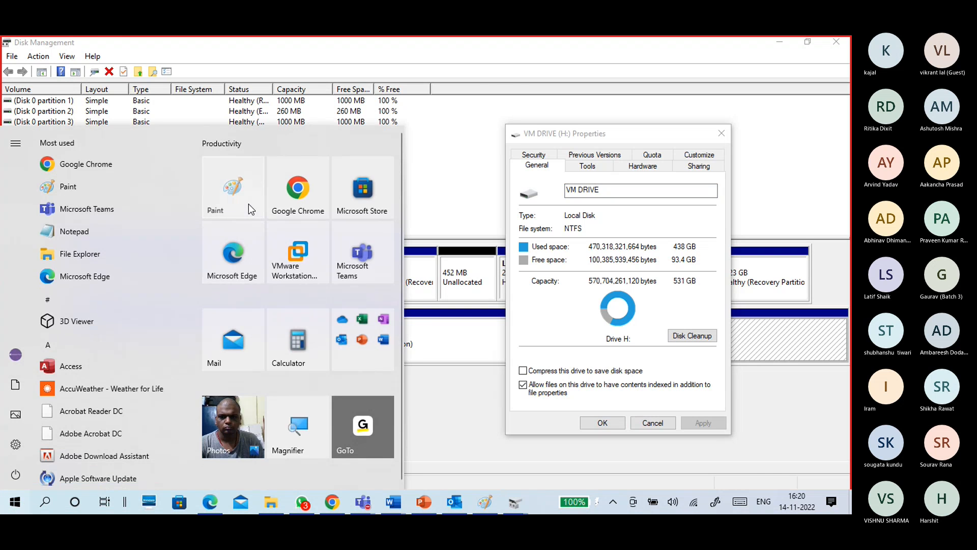
pyautogui.click(249, 204)
pyautogui.moveTo(294, 181)
pyautogui.mouseDown()
pyautogui.moveTo(300, 198)
pyautogui.moveTo(289, 182)
pyautogui.moveTo(520, 170)
pyautogui.moveTo(301, 229)
pyautogui.mouseUp()
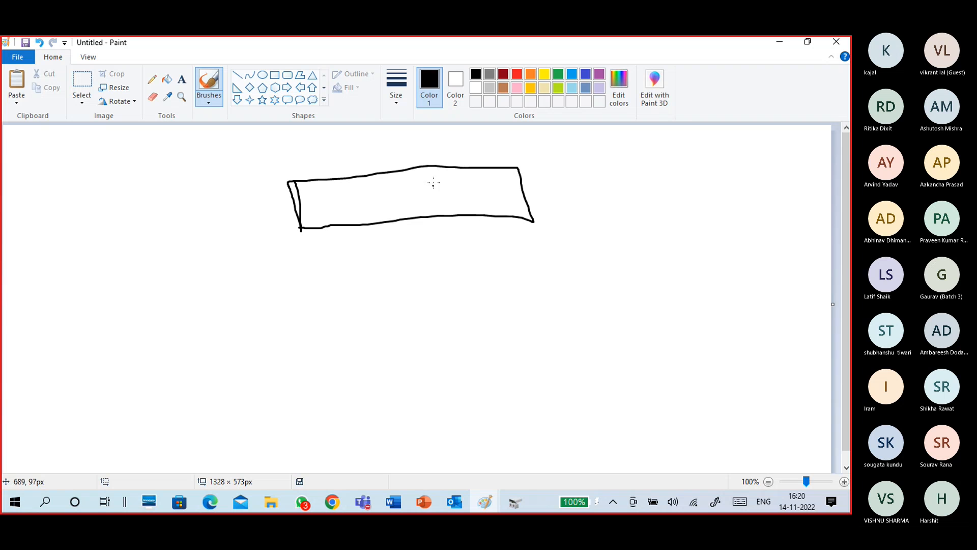
pyautogui.moveTo(432, 164); pyautogui.dragTo(441, 218)
pyautogui.moveTo(437, 174)
pyautogui.mouseDown()
pyautogui.moveTo(441, 181)
pyautogui.moveTo(448, 174)
pyautogui.mouseUp()
pyautogui.click(452, 175)
# Annotate the H: section with an arrow to a circled 93.4, 531G above it, and an arrow down to a circled 40G.
pyautogui.moveTo(515, 174)
pyautogui.mouseDown()
pyautogui.moveTo(571, 167)
pyautogui.moveTo(565, 175)
pyautogui.mouseUp()
pyautogui.click(576, 172)
pyautogui.moveTo(580, 159); pyautogui.dragTo(590, 178)
pyautogui.moveTo(549, 176)
pyautogui.mouseDown()
pyautogui.moveTo(600, 180)
pyautogui.moveTo(543, 163)
pyautogui.moveTo(606, 176)
pyautogui.moveTo(602, 160)
pyautogui.mouseUp()
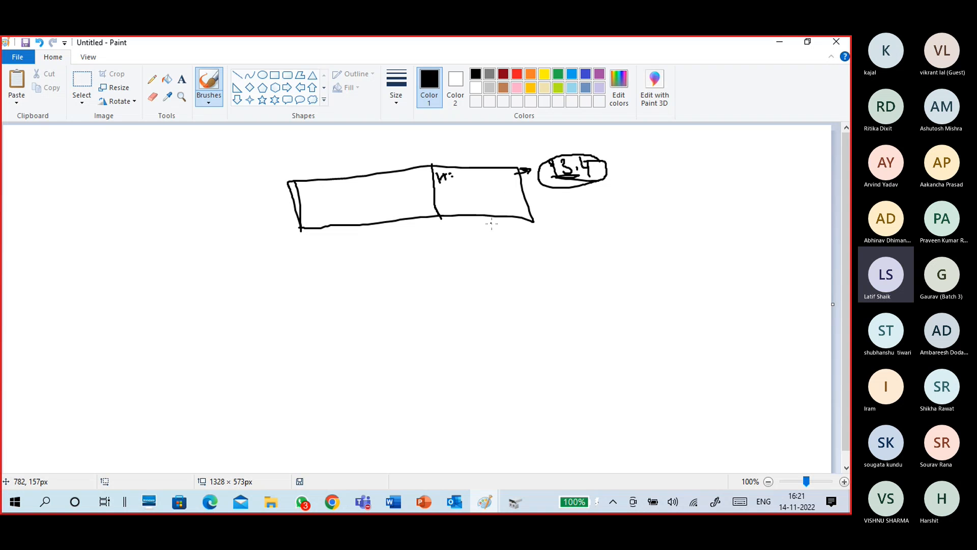
pyautogui.moveTo(536, 145)
pyautogui.mouseDown()
pyautogui.moveTo(537, 154)
pyautogui.moveTo(548, 139)
pyautogui.mouseUp()
pyautogui.moveTo(552, 137)
pyautogui.mouseDown()
pyautogui.moveTo(553, 153)
pyautogui.moveTo(589, 138)
pyautogui.mouseUp()
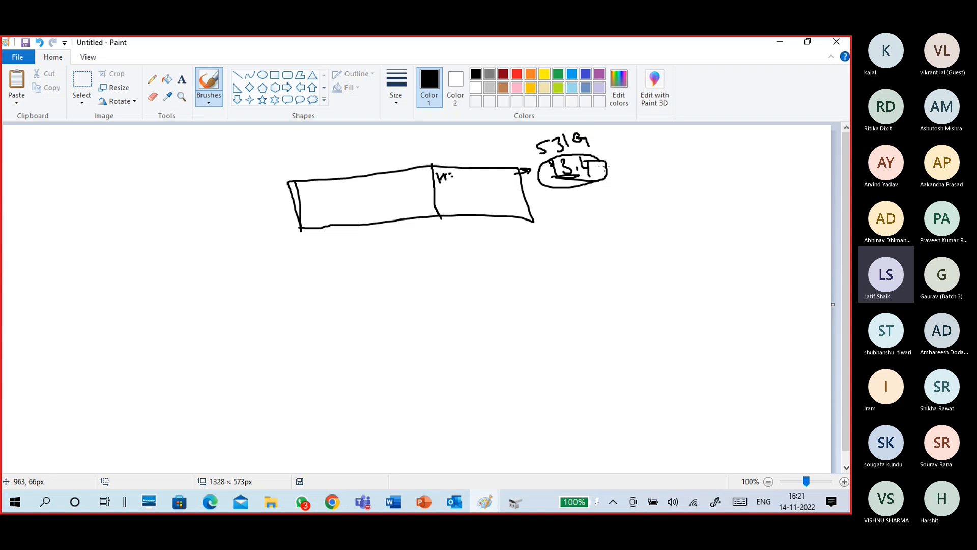
pyautogui.moveTo(569, 188)
pyautogui.mouseDown()
pyautogui.moveTo(567, 236)
pyautogui.moveTo(591, 212)
pyautogui.moveTo(578, 202)
pyautogui.moveTo(560, 235)
pyautogui.moveTo(618, 216)
pyautogui.moveTo(601, 201)
pyautogui.moveTo(614, 225)
pyautogui.moveTo(633, 213)
pyautogui.mouseUp()
pyautogui.moveTo(633, 214); pyautogui.dragTo(628, 221)
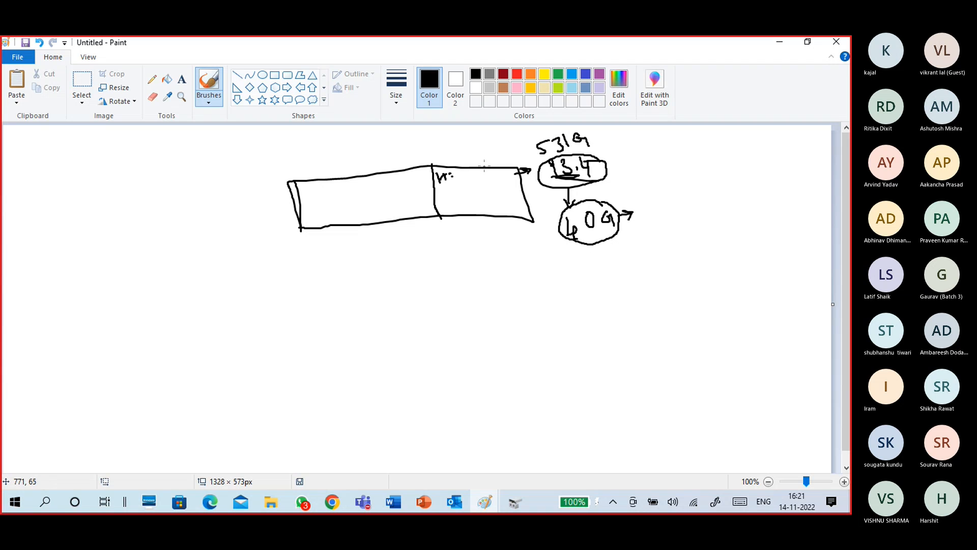
# Divide off the end of the H: section, label that piece 40 and write "shrink" below the bar.
pyautogui.moveTo(489, 156); pyautogui.dragTo(508, 233)
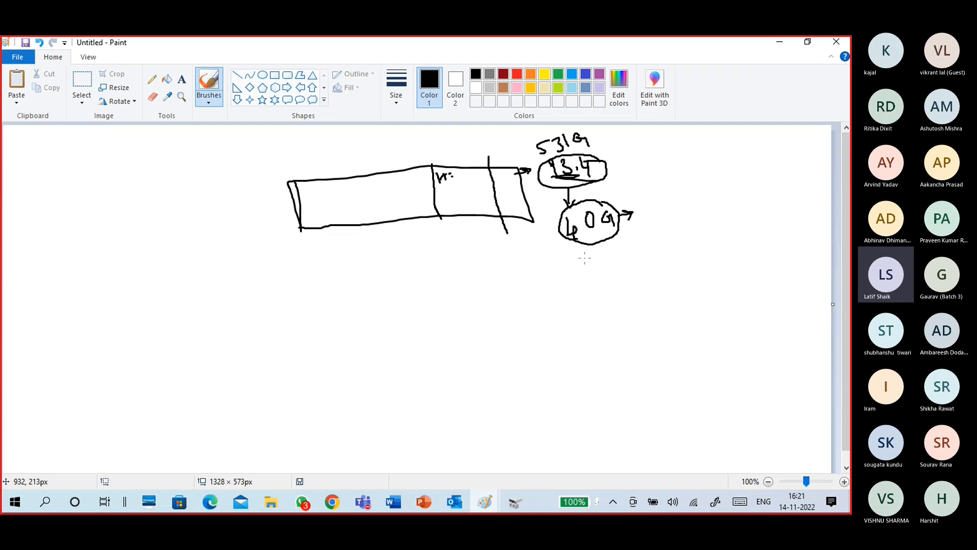
pyautogui.moveTo(505, 186)
pyautogui.mouseDown()
pyautogui.moveTo(511, 198)
pyautogui.moveTo(515, 184)
pyautogui.moveTo(520, 200)
pyautogui.mouseUp()
pyautogui.moveTo(503, 255)
pyautogui.mouseDown()
pyautogui.moveTo(519, 267)
pyautogui.moveTo(540, 243)
pyautogui.moveTo(555, 243)
pyautogui.mouseUp()
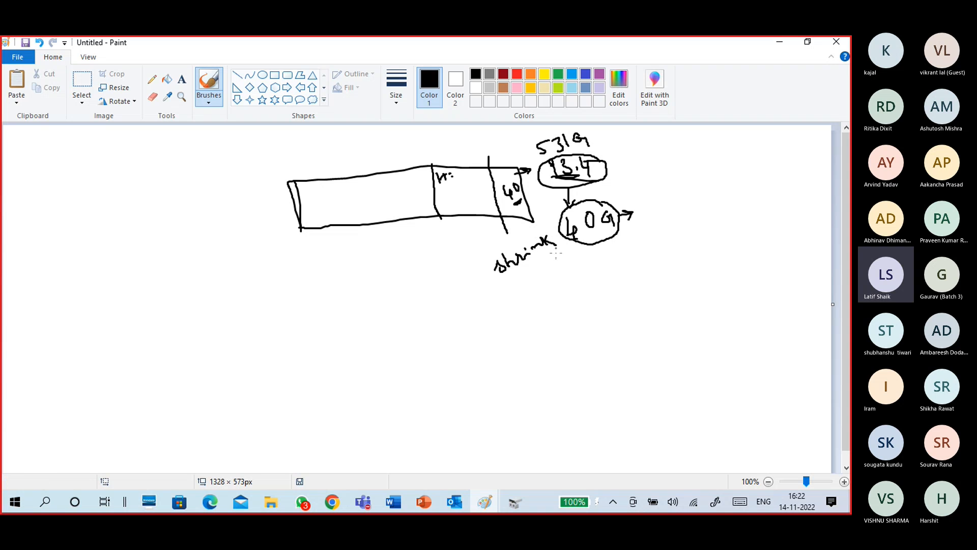
# Switch back to Disk Management, close the drive properties and shrink VM DRIVE (H:) by 40960 MB.
pyautogui.click(779, 43)
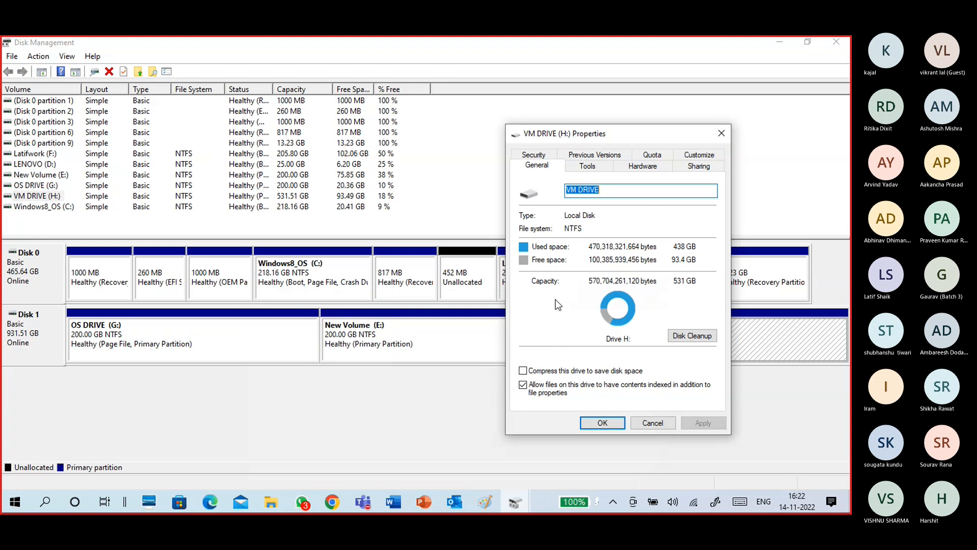
pyautogui.click(647, 422)
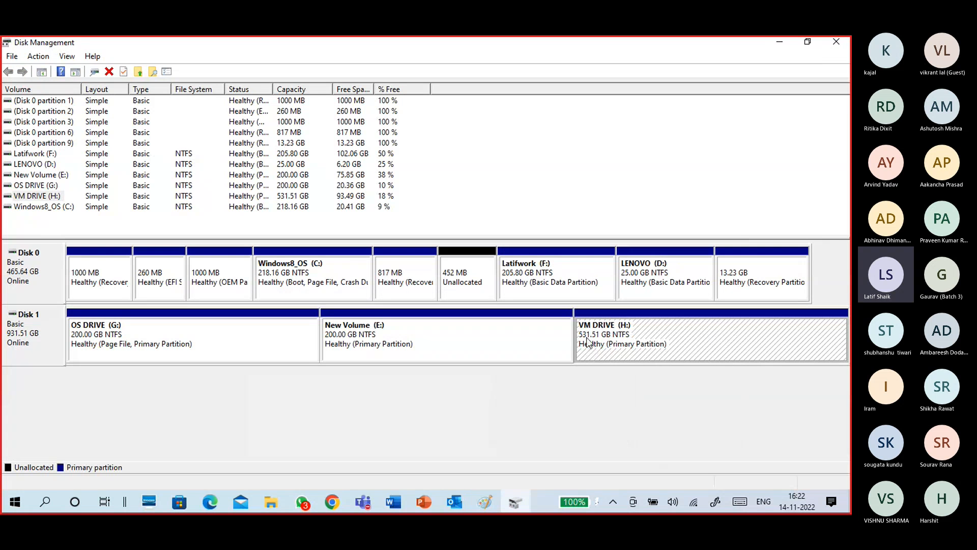
pyautogui.rightClick(686, 335)
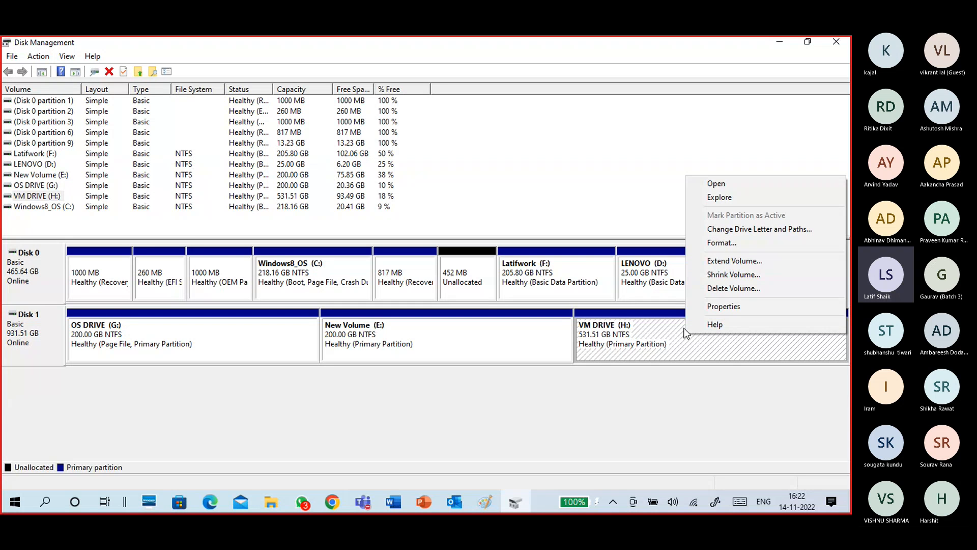
pyautogui.click(730, 273)
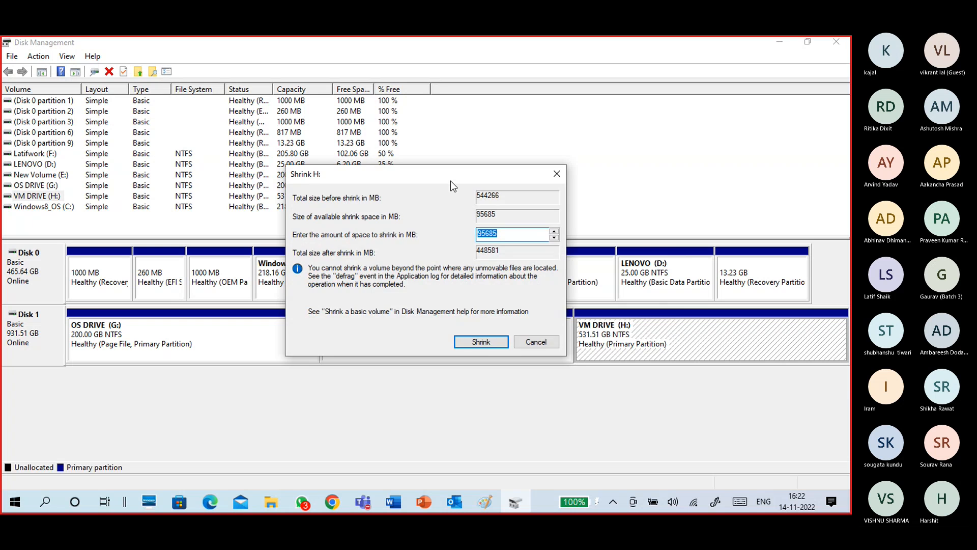
pyautogui.moveTo(448, 177); pyautogui.dragTo(481, 161)
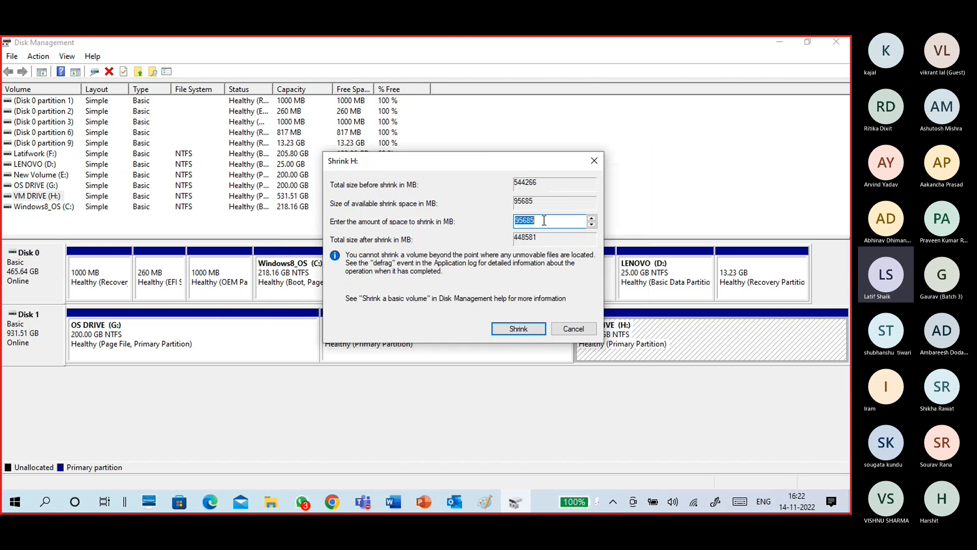
pyautogui.click(523, 221)
pyautogui.moveTo(545, 221); pyautogui.dragTo(509, 226)
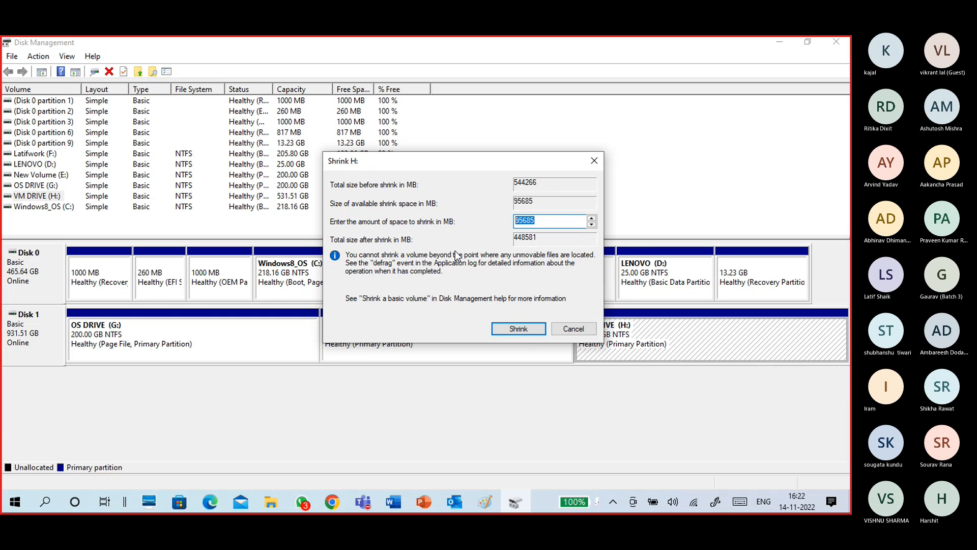
pyautogui.write('409')
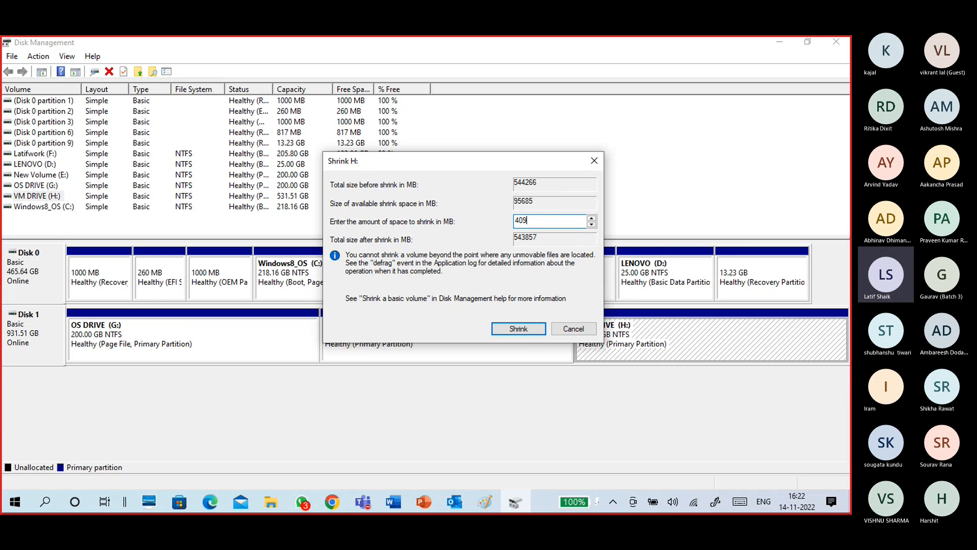
pyautogui.write('60')
pyautogui.click(505, 330)
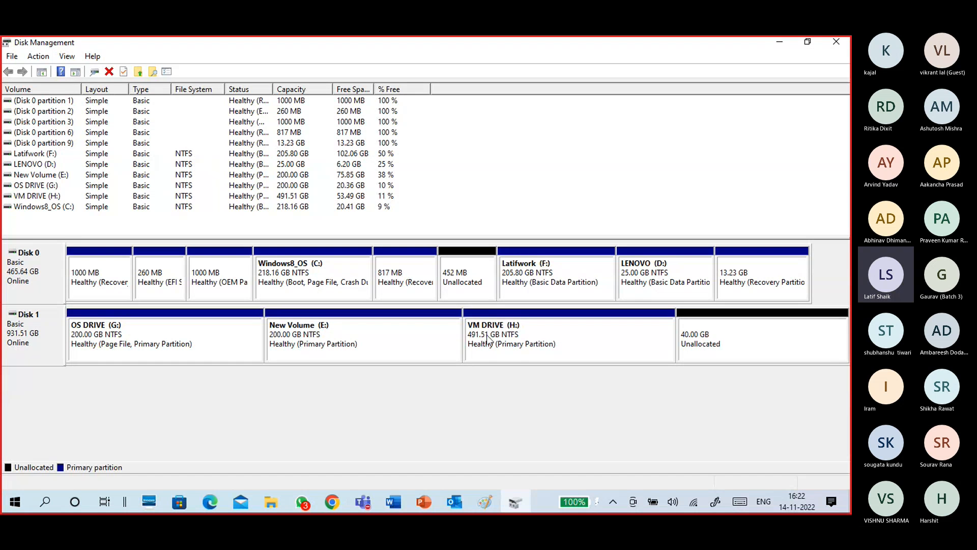
# Inspect the new unallocated space on Disk 1 and the properties of the shrunken VM DRIVE (H:).
pyautogui.click(413, 321)
pyautogui.click(509, 341)
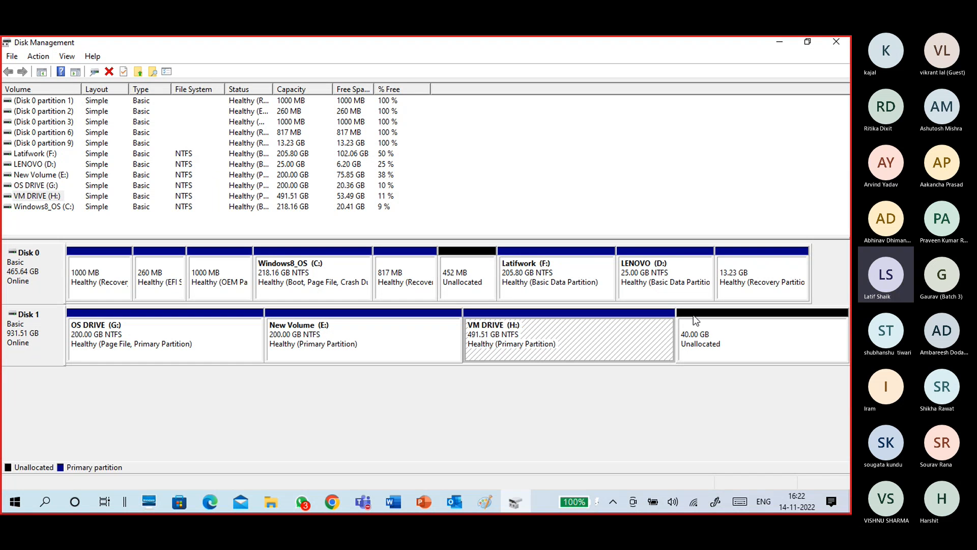
pyautogui.click(712, 324)
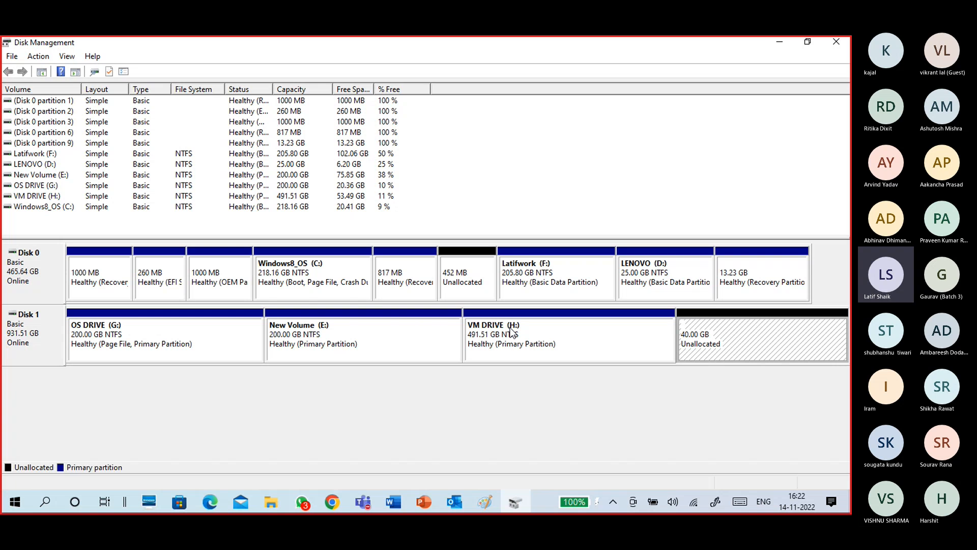
pyautogui.rightClick(474, 340)
pyautogui.click(497, 307)
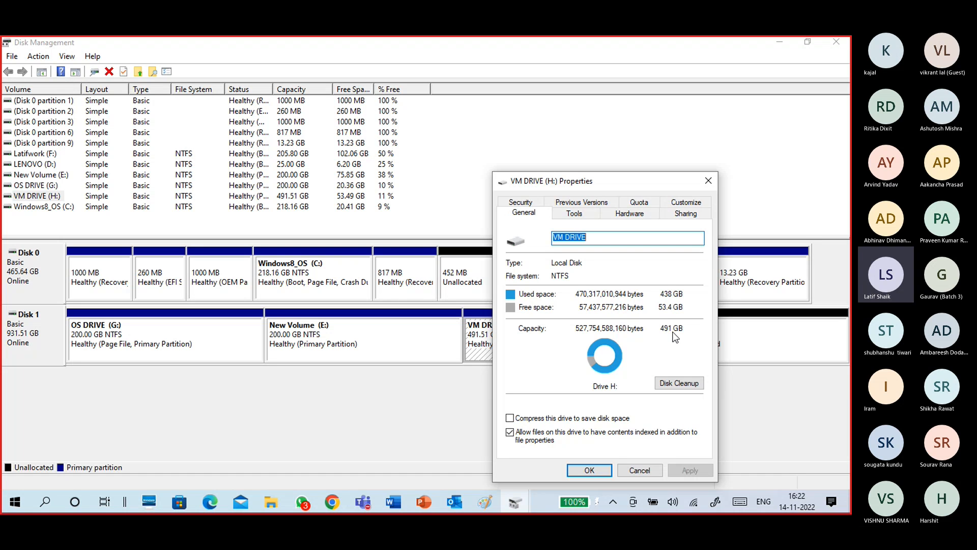
# Switch to the Paint disk sketch and write the sum of 491 and 40 with an underlined total of 531 beside the bar.
pyautogui.moveTo(486, 502)
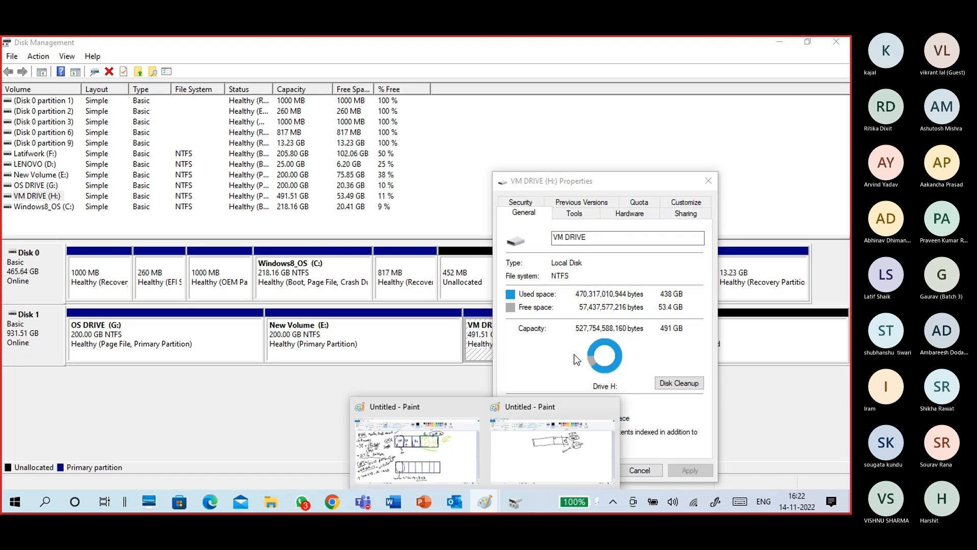
pyautogui.click(527, 457)
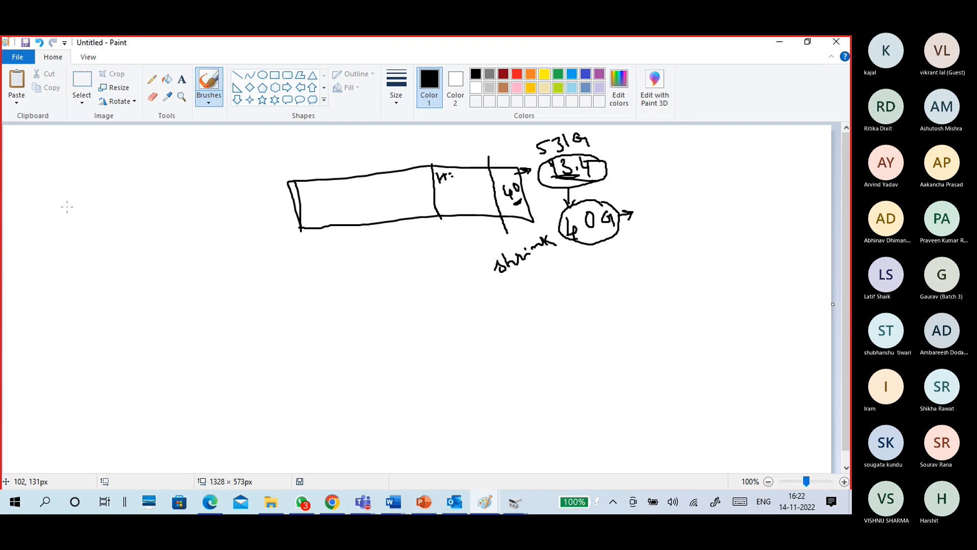
pyautogui.moveTo(65, 202)
pyautogui.mouseDown()
pyautogui.moveTo(85, 204)
pyautogui.moveTo(89, 224)
pyautogui.moveTo(98, 208)
pyautogui.mouseUp()
pyautogui.moveTo(103, 194)
pyautogui.mouseDown()
pyautogui.moveTo(108, 235)
pyautogui.moveTo(115, 223)
pyautogui.mouseUp()
pyautogui.moveTo(93, 263)
pyautogui.mouseDown()
pyautogui.moveTo(126, 238)
pyautogui.moveTo(109, 269)
pyautogui.moveTo(114, 255)
pyautogui.moveTo(127, 256)
pyautogui.moveTo(121, 265)
pyautogui.mouseUp()
pyautogui.click(131, 234)
pyautogui.moveTo(133, 242); pyautogui.dragTo(118, 281)
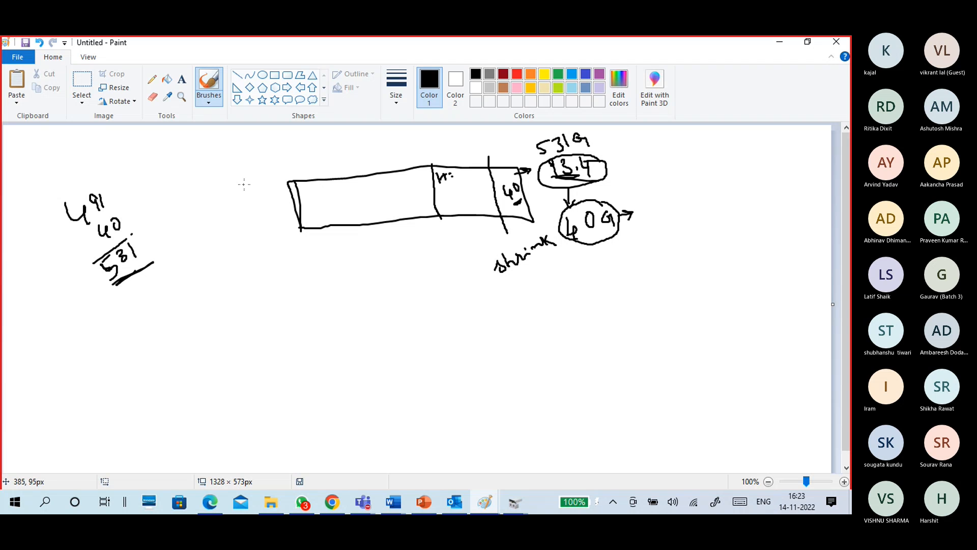
# Undo the stray stroke near the bar, add a check mark beside the 531 total and dashes beside 491 and 40.
pyautogui.moveTo(252, 180)
pyautogui.mouseDown()
pyautogui.moveTo(238, 195)
pyautogui.moveTo(252, 181)
pyautogui.mouseUp()
pyautogui.hotkey('ctrl', 'z')
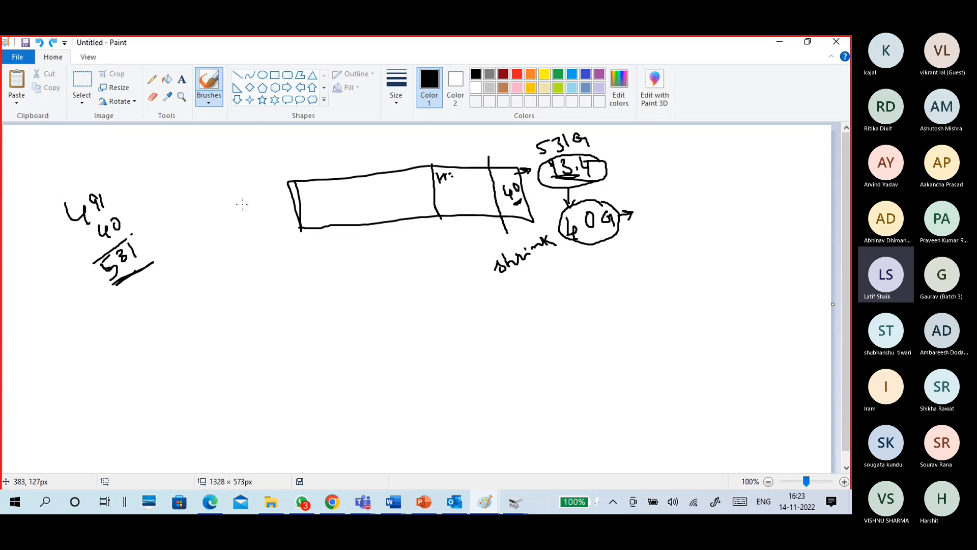
pyautogui.moveTo(144, 237); pyautogui.dragTo(165, 221)
pyautogui.moveTo(125, 218)
pyautogui.mouseDown()
pyautogui.moveTo(141, 211)
pyautogui.moveTo(121, 188)
pyautogui.mouseUp()
# Return to Disk Management, close the VM DRIVE (H:) properties and review the partitions and unallocated space on Disk 1.
pyautogui.click(778, 43)
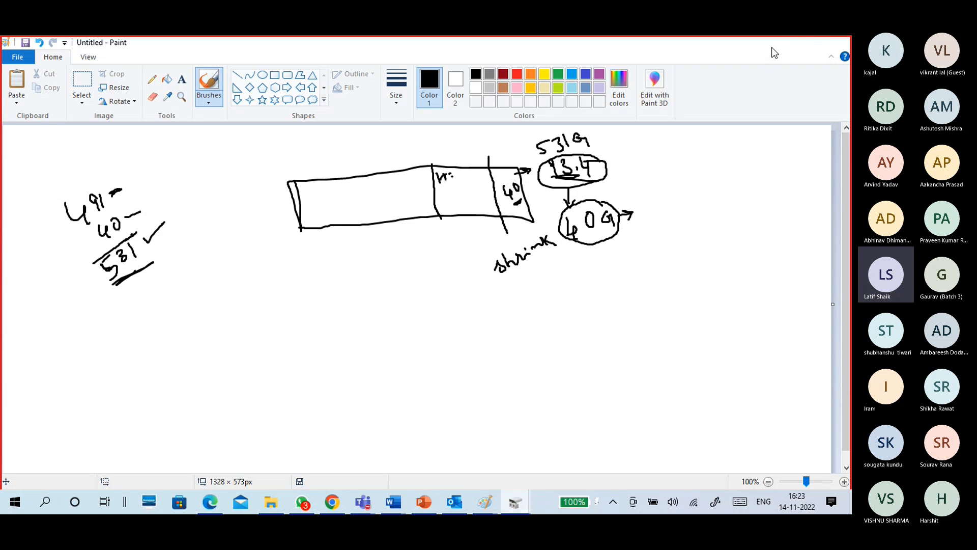
pyautogui.click(713, 181)
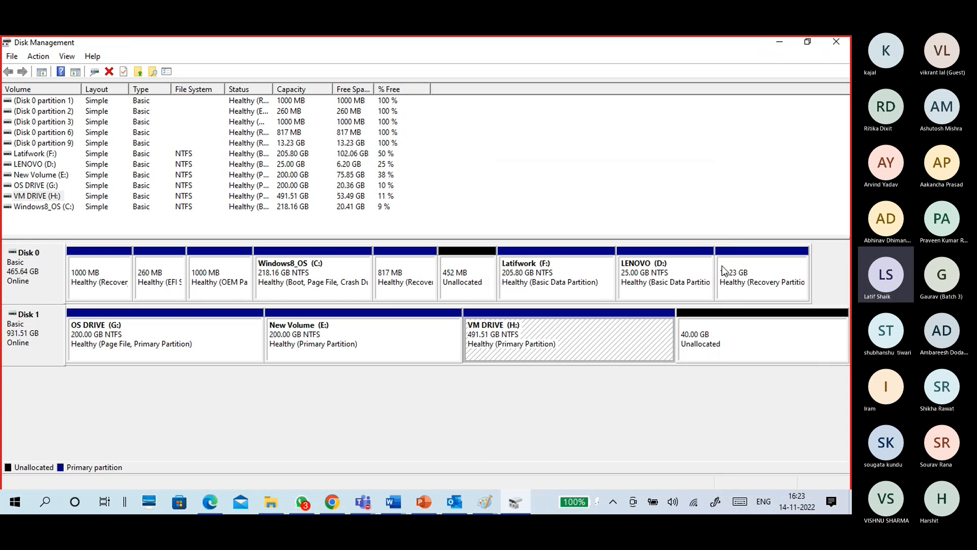
pyautogui.click(723, 326)
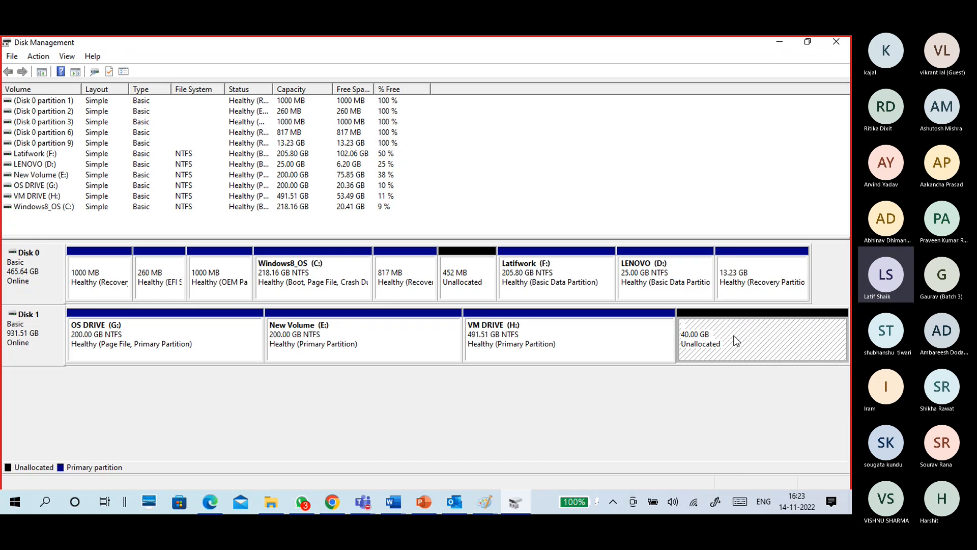
pyautogui.rightClick(737, 340)
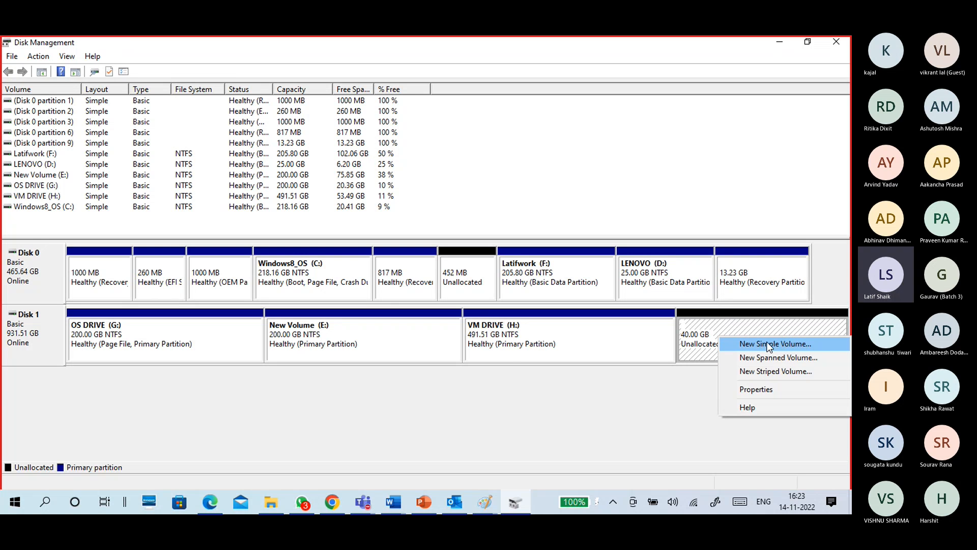
pyautogui.click(204, 346)
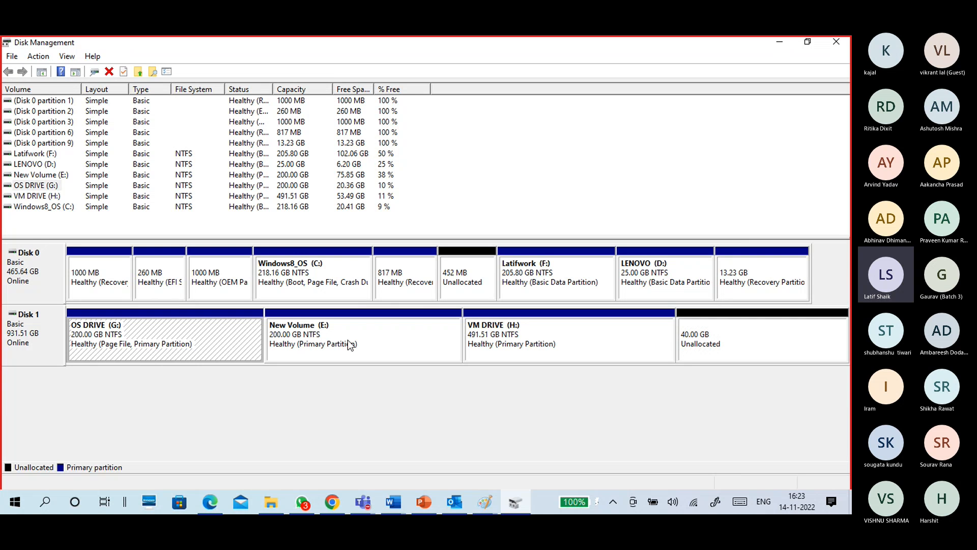
pyautogui.click(359, 339)
pyautogui.click(138, 341)
pyautogui.click(342, 342)
pyautogui.click(526, 339)
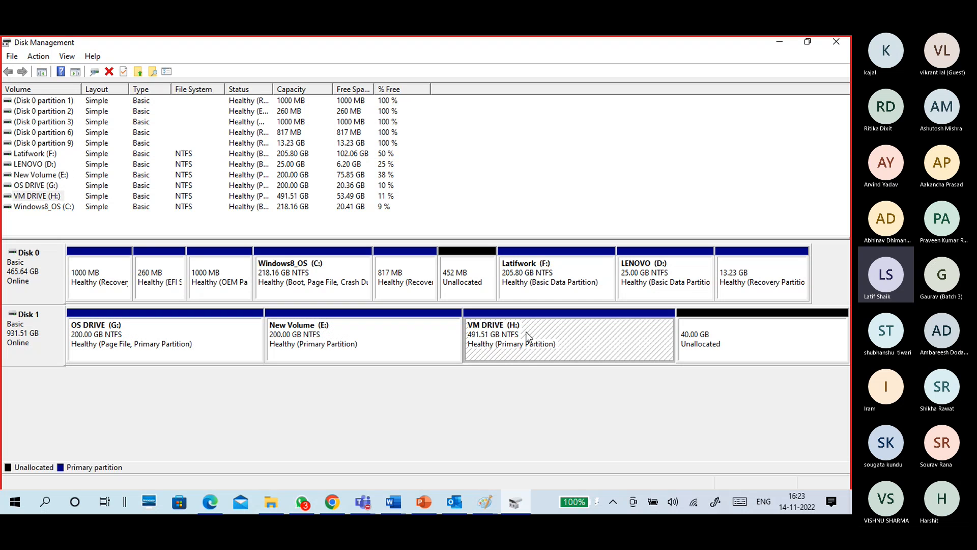
# Start a new simple volume in the 40 GB unallocated space on Disk 1 and set its size to 10240 MB.
pyautogui.click(731, 320)
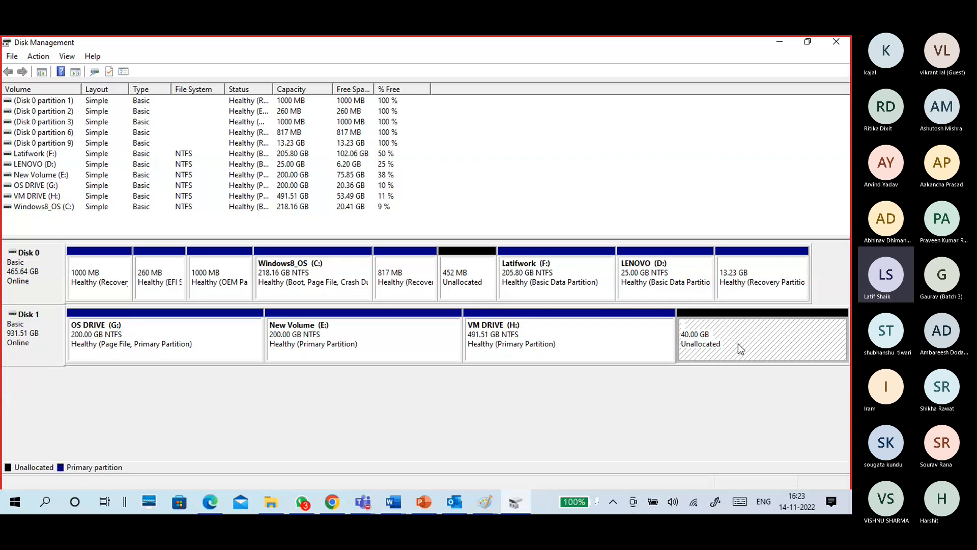
pyautogui.rightClick(741, 345)
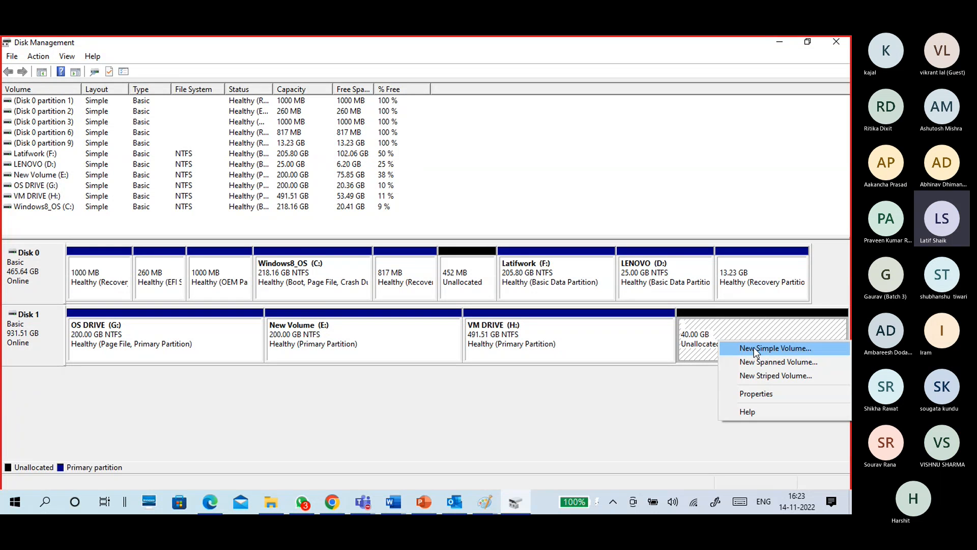
pyautogui.click(753, 347)
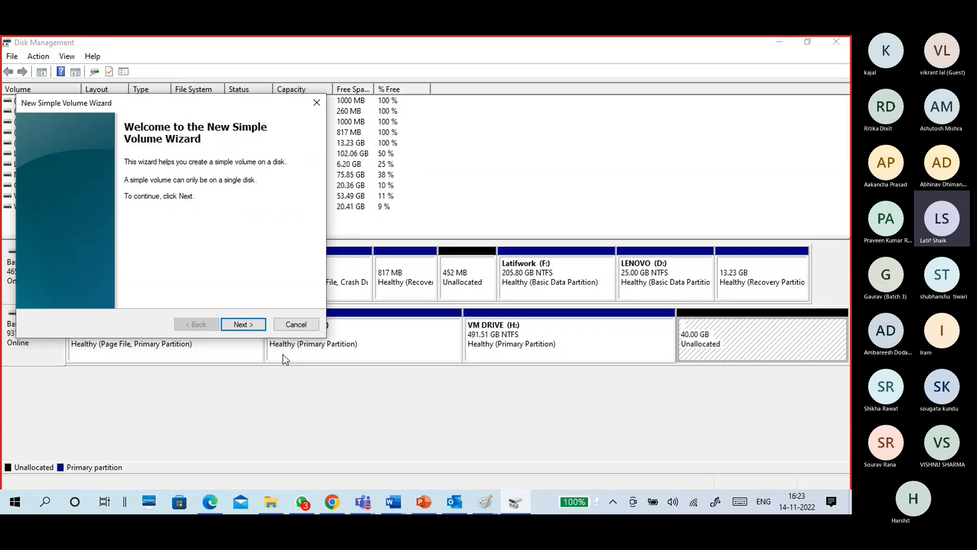
pyautogui.click(245, 324)
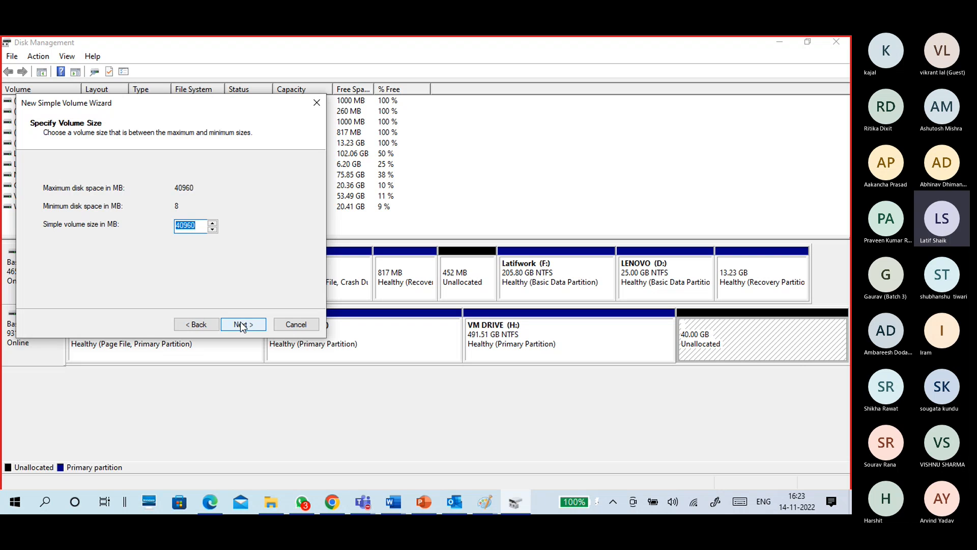
pyautogui.write('10240')
pyautogui.click(241, 327)
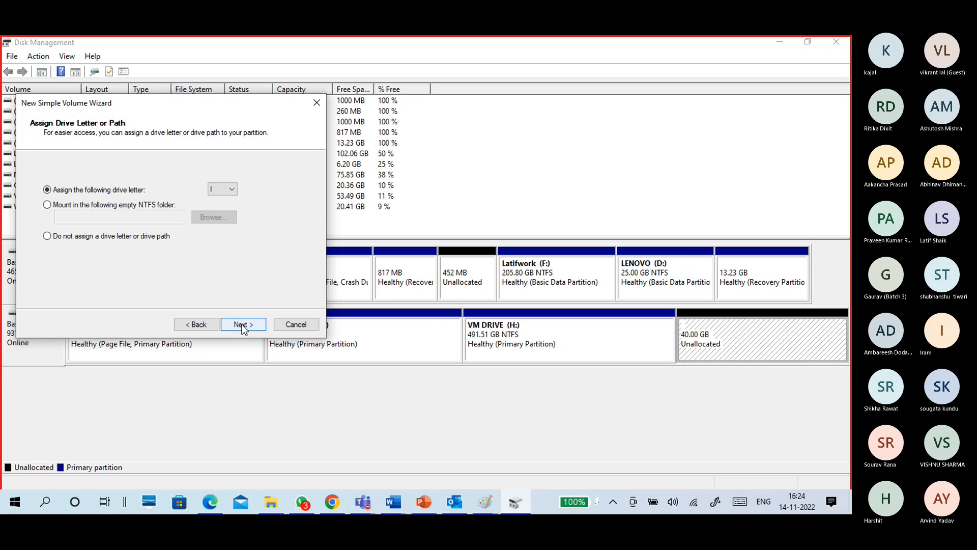
pyautogui.click(196, 324)
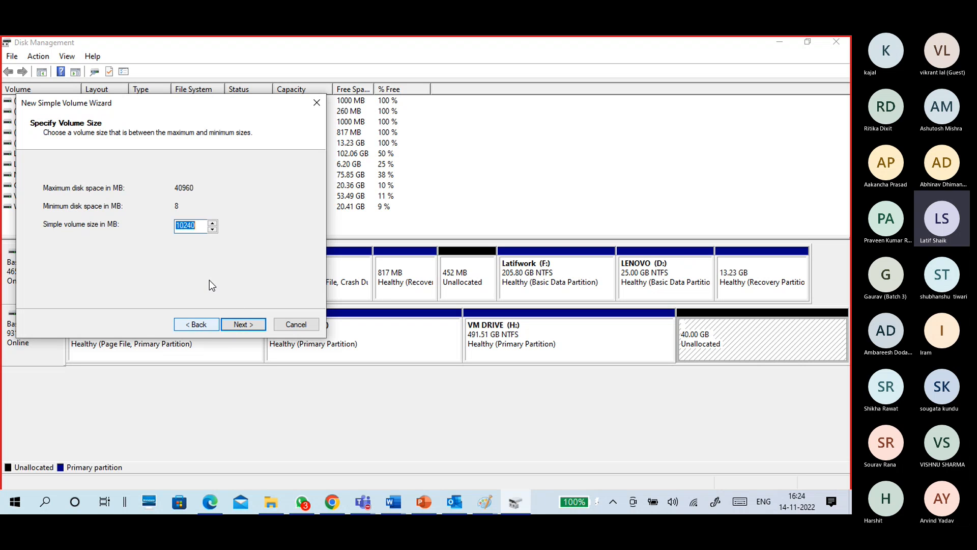
pyautogui.click(244, 323)
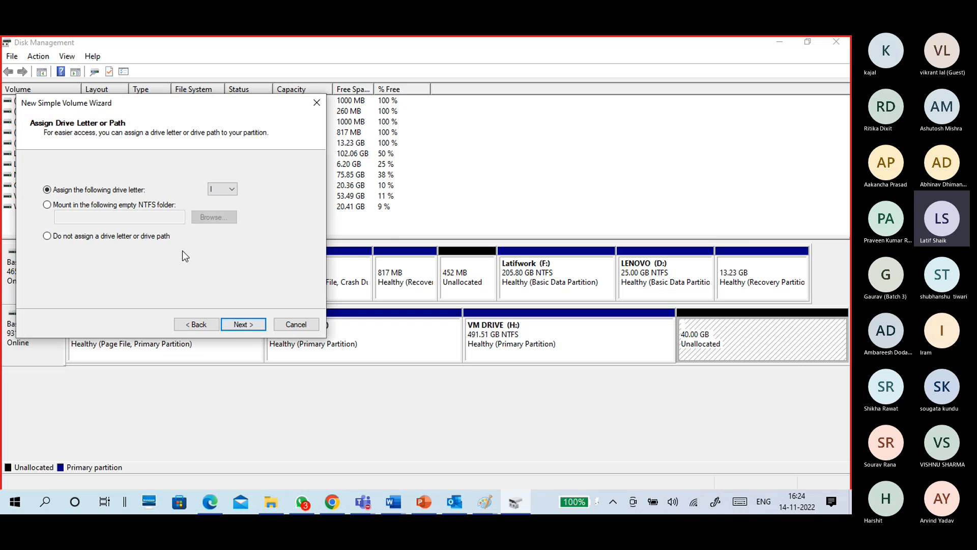
# Accept drive letter I, choose the NTFS file system with a quick format, and finish creating the volume.
pyautogui.click(239, 322)
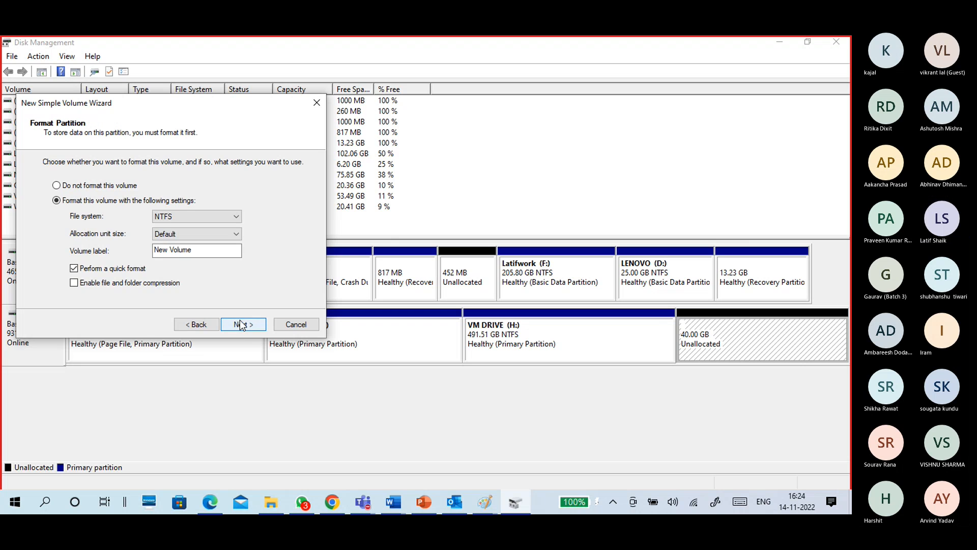
pyautogui.click(183, 217)
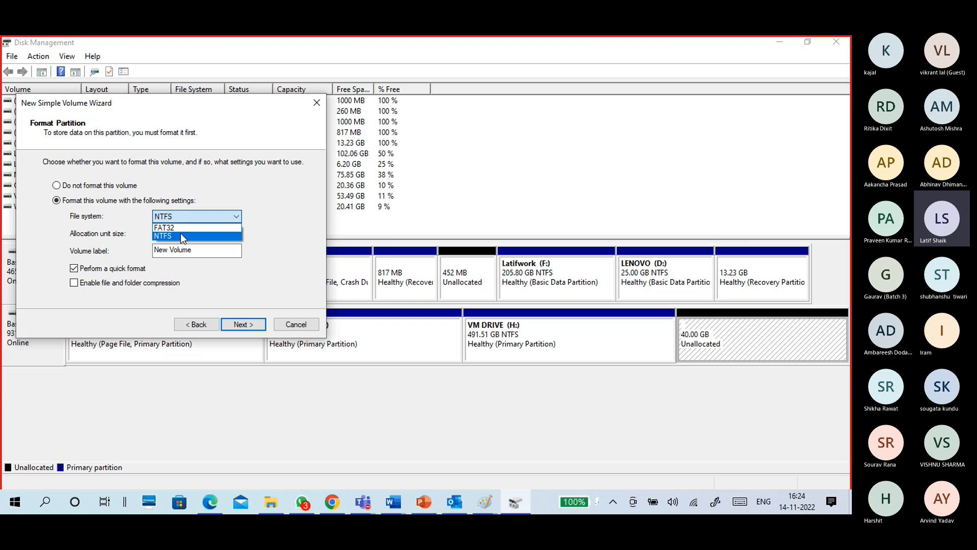
pyautogui.click(181, 236)
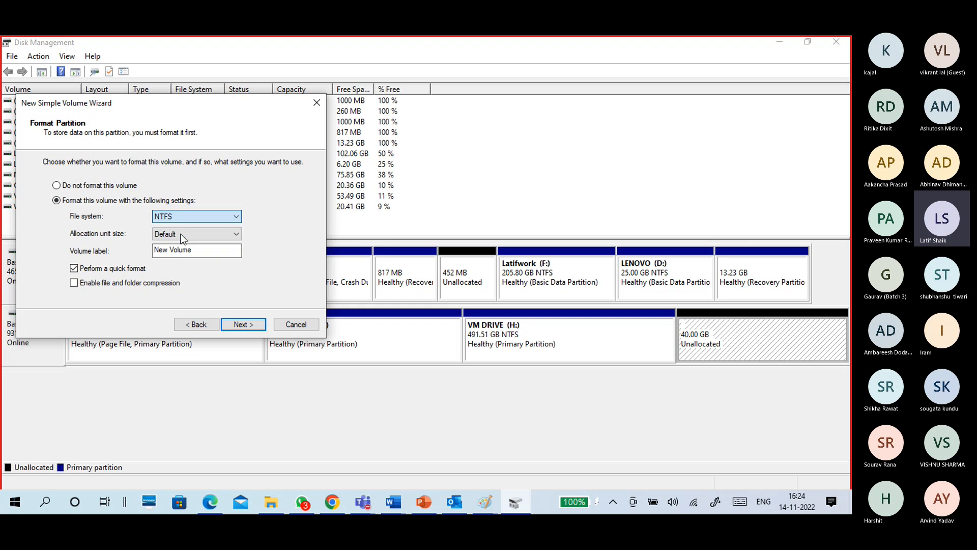
pyautogui.click(250, 325)
pyautogui.click(247, 325)
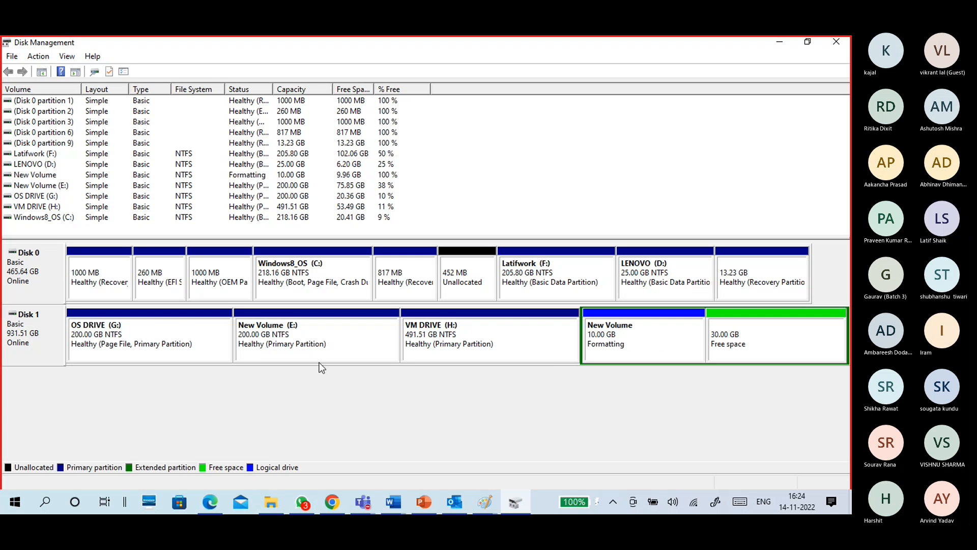
# Examine VM DRIVE (H:) and New Volume (I:) in the Disk 1 layout.
pyautogui.click(167, 358)
pyautogui.click(475, 331)
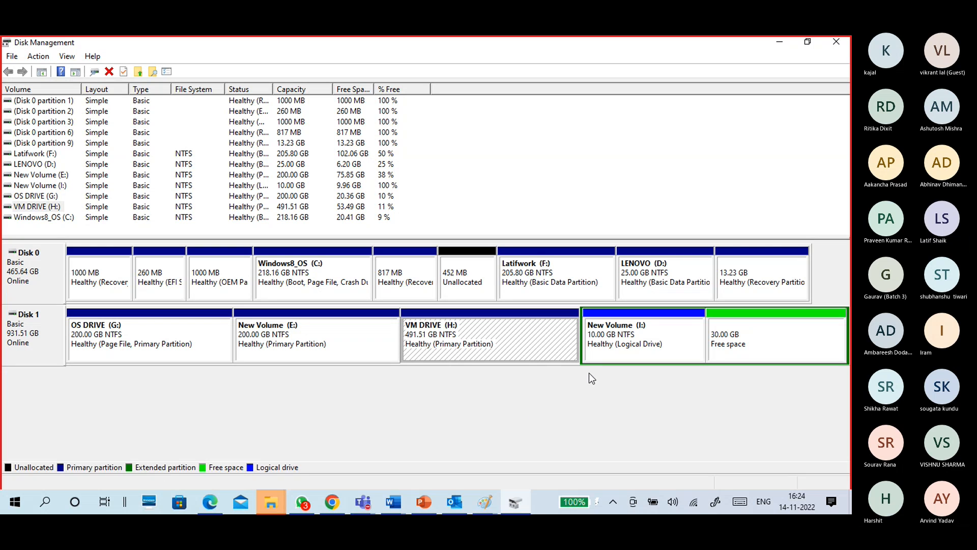
pyautogui.click(651, 351)
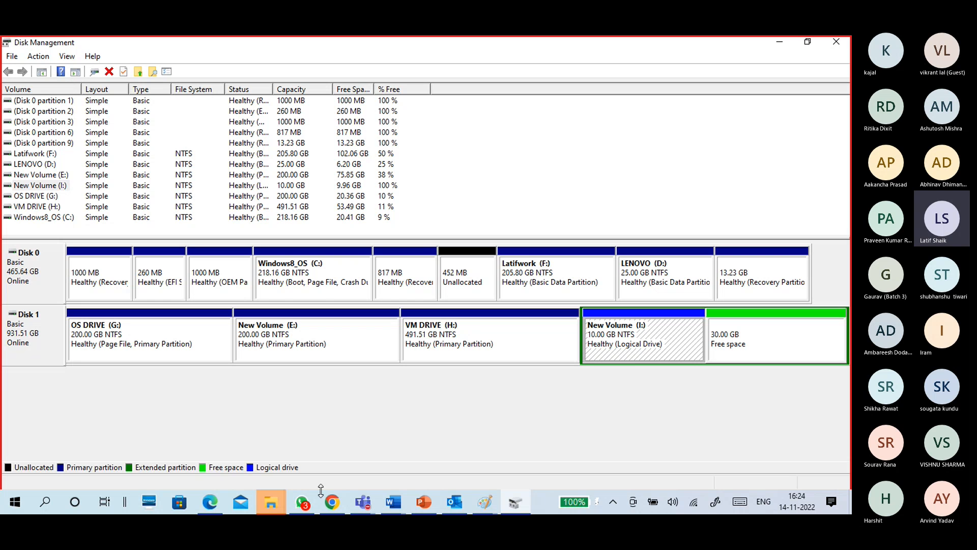
# Check New Volume (I:) and its contents in File Explorer's This PC view, and return to Disk Management.
pyautogui.click(279, 499)
pyautogui.click(326, 460)
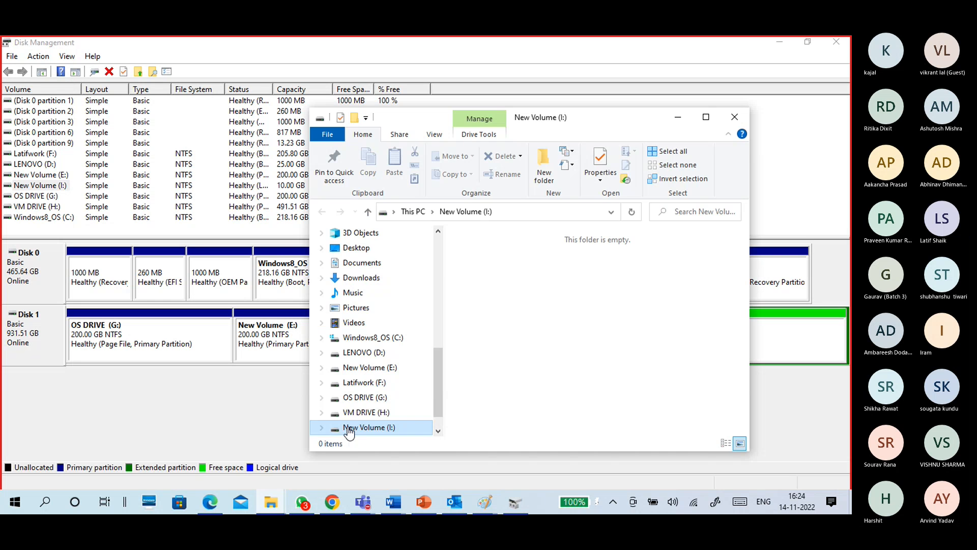
pyautogui.click(409, 213)
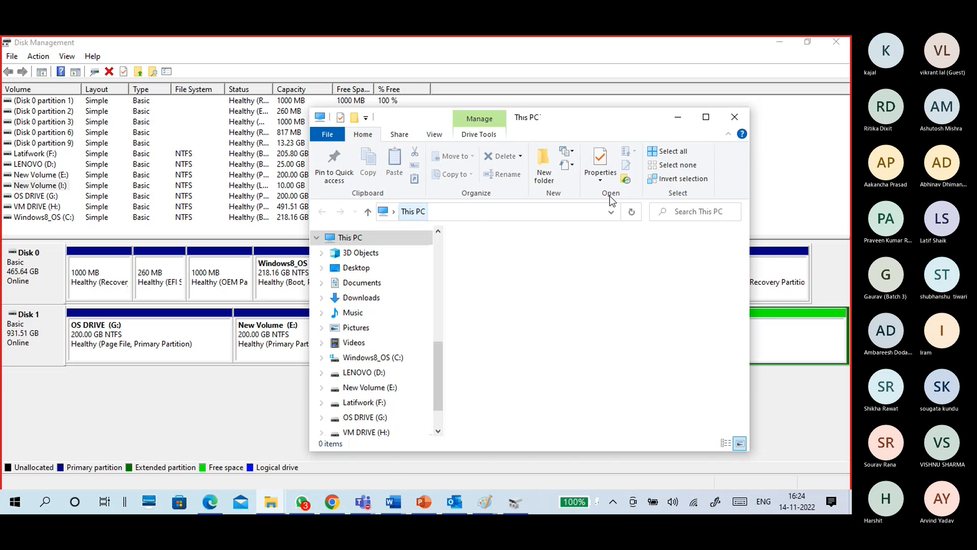
pyautogui.click(706, 117)
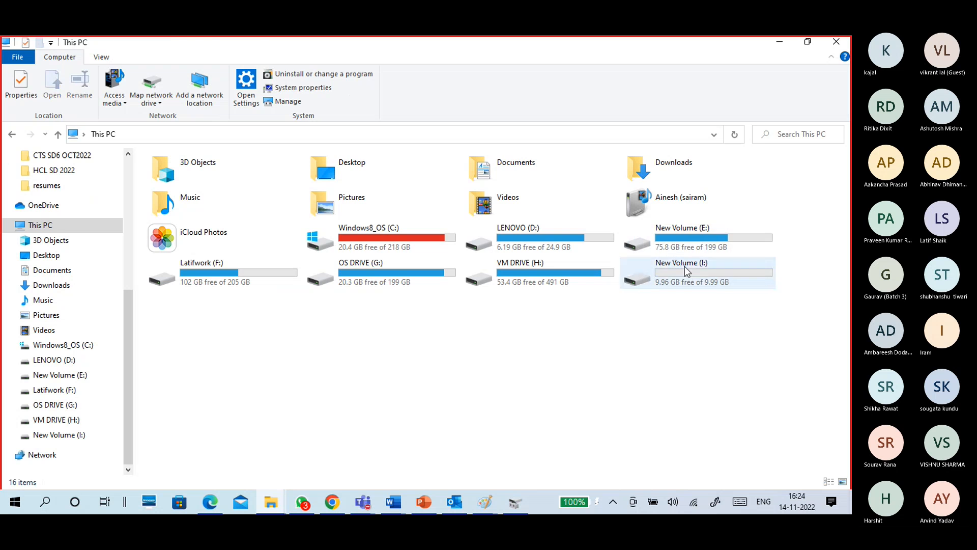
pyautogui.doubleClick(674, 285)
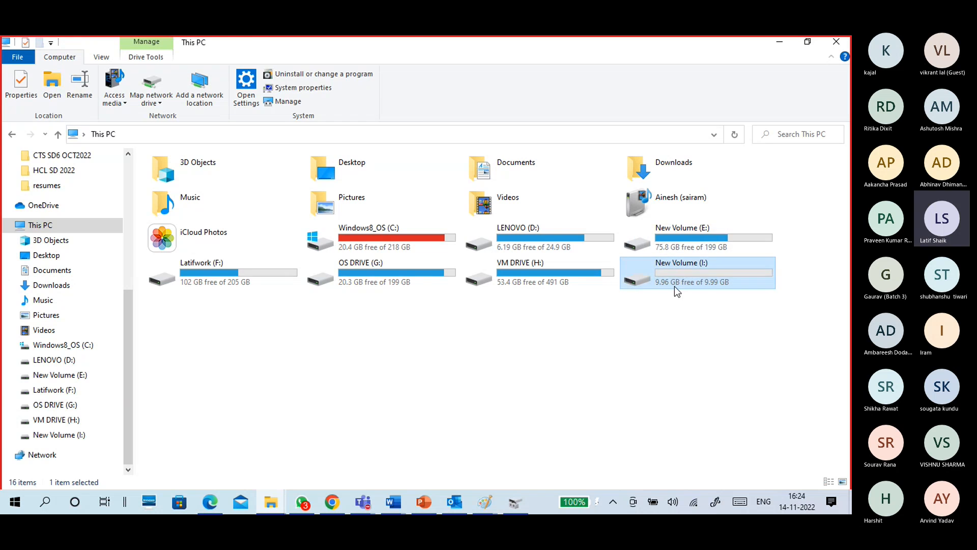
pyautogui.click(107, 136)
pyautogui.click(777, 43)
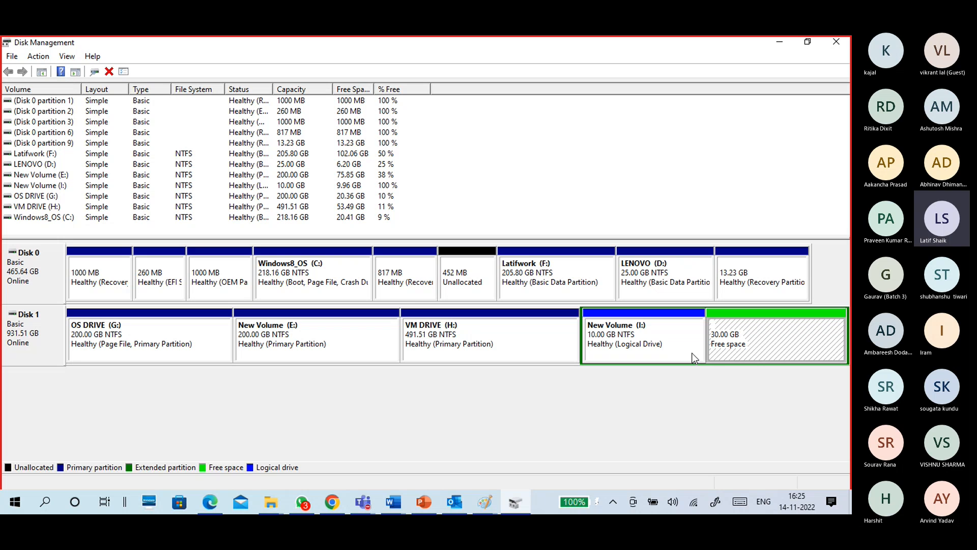
# Inspect the options available for Disk 1 and review its primary partitions, logical drive and free space.
pyautogui.rightClick(41, 342)
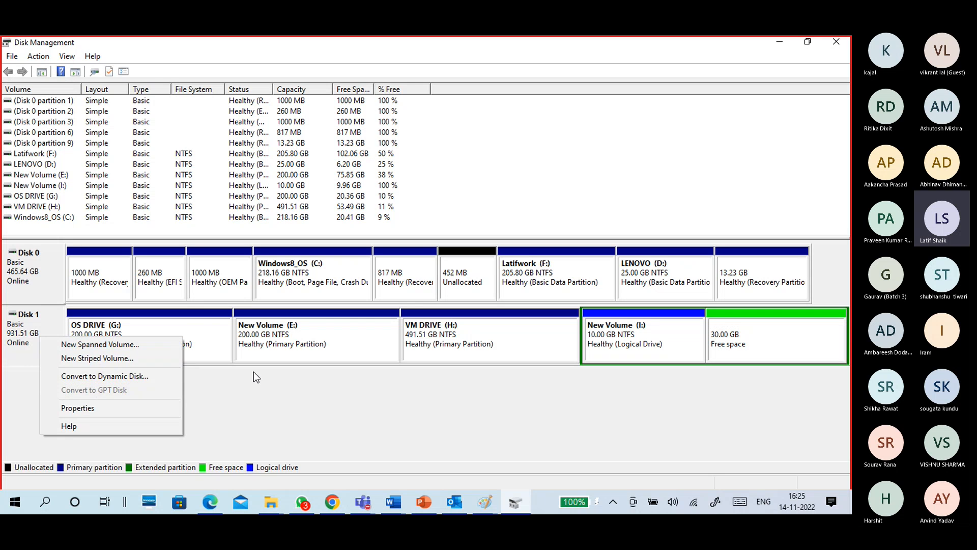
pyautogui.click(205, 345)
pyautogui.click(373, 336)
pyautogui.click(444, 336)
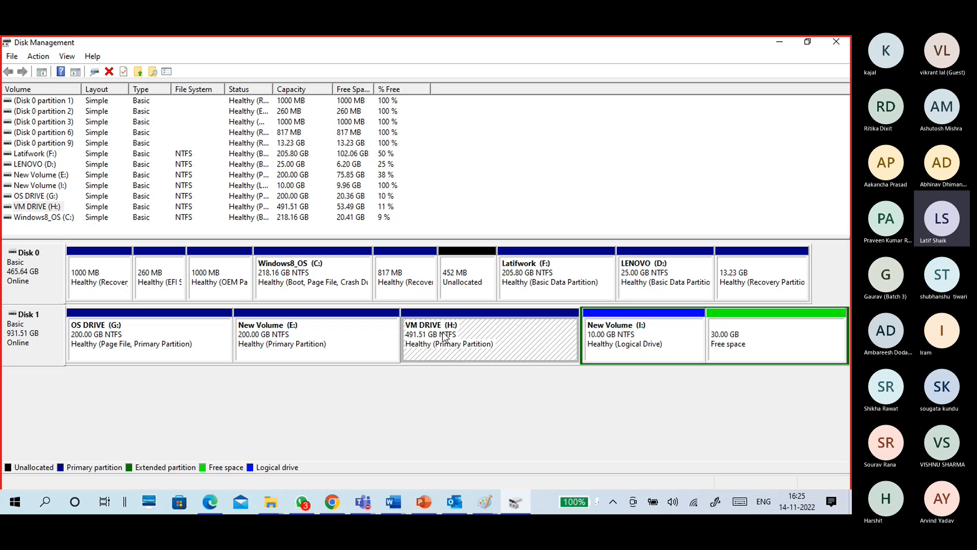
pyautogui.click(611, 336)
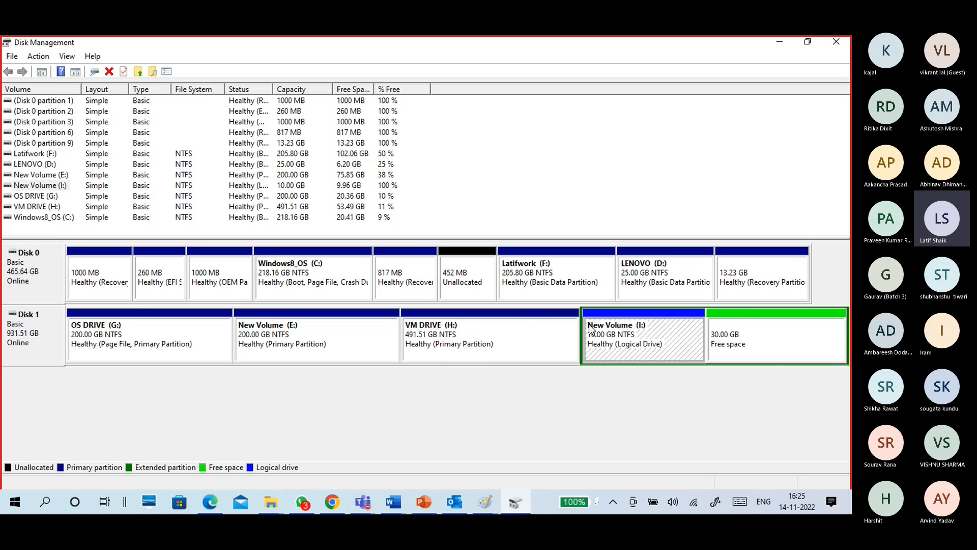
pyautogui.click(748, 340)
pyautogui.click(669, 331)
# Create a 4096 MB simple volume in the 30 GB free space on Disk 1 with the default drive letter and format settings.
pyautogui.click(738, 337)
pyautogui.rightClick(738, 335)
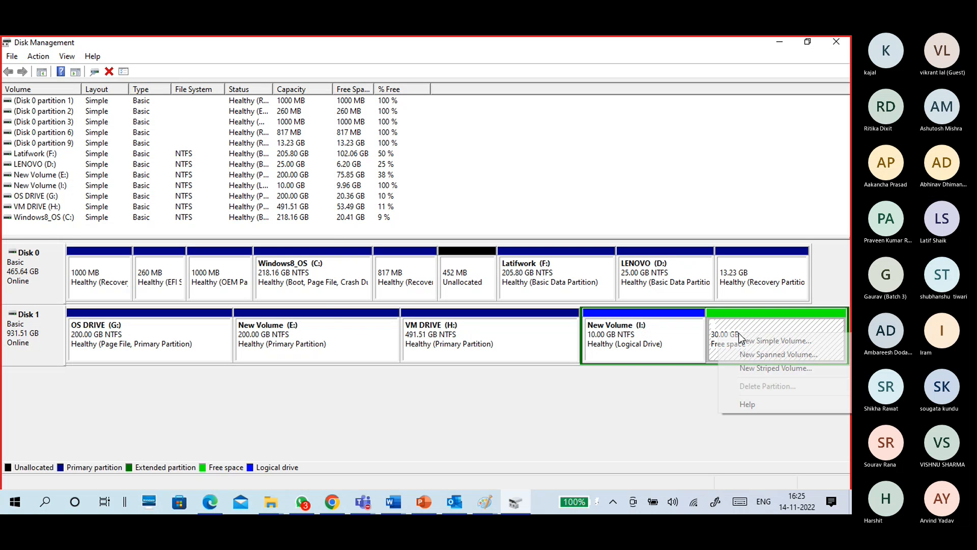
pyautogui.click(741, 340)
pyautogui.click(242, 325)
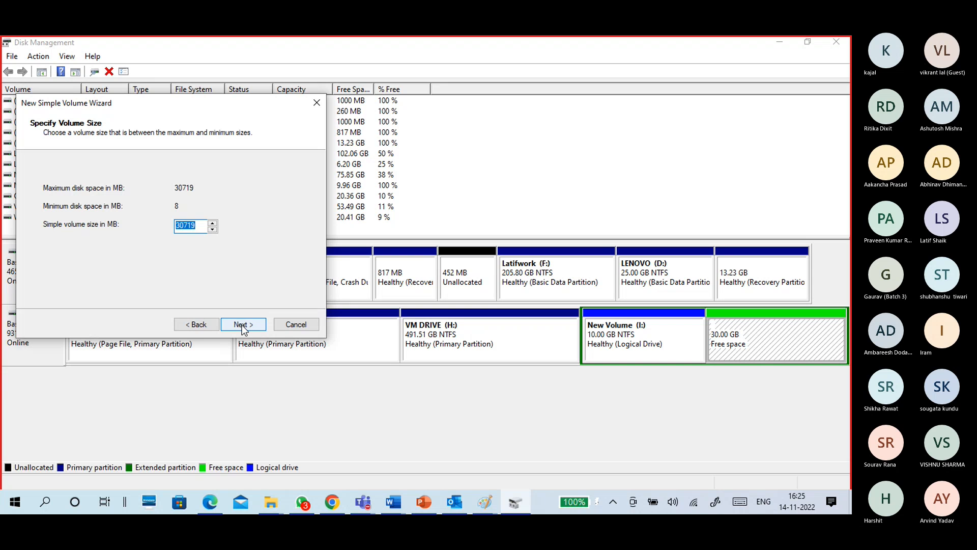
pyautogui.write('4096')
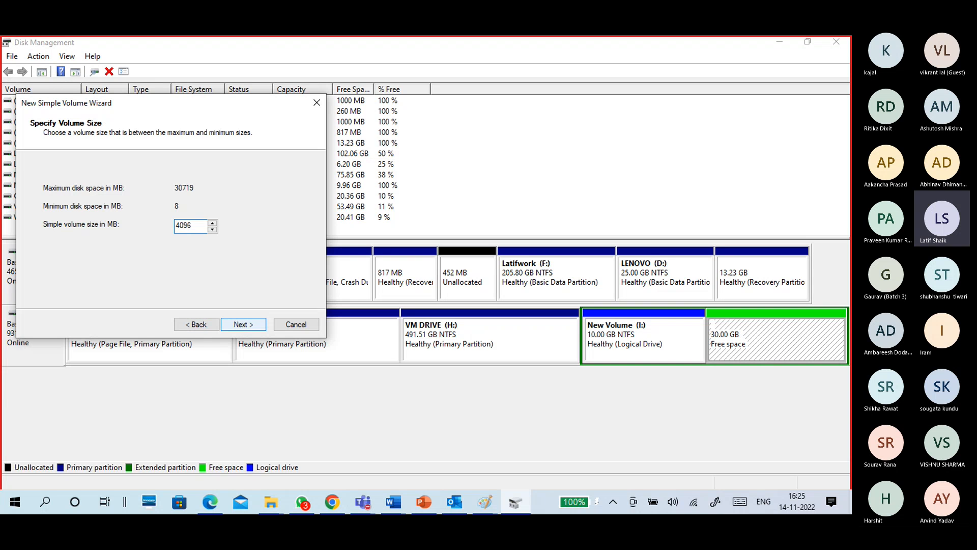
pyautogui.click(242, 324)
pyautogui.click(242, 324)
pyautogui.click(243, 324)
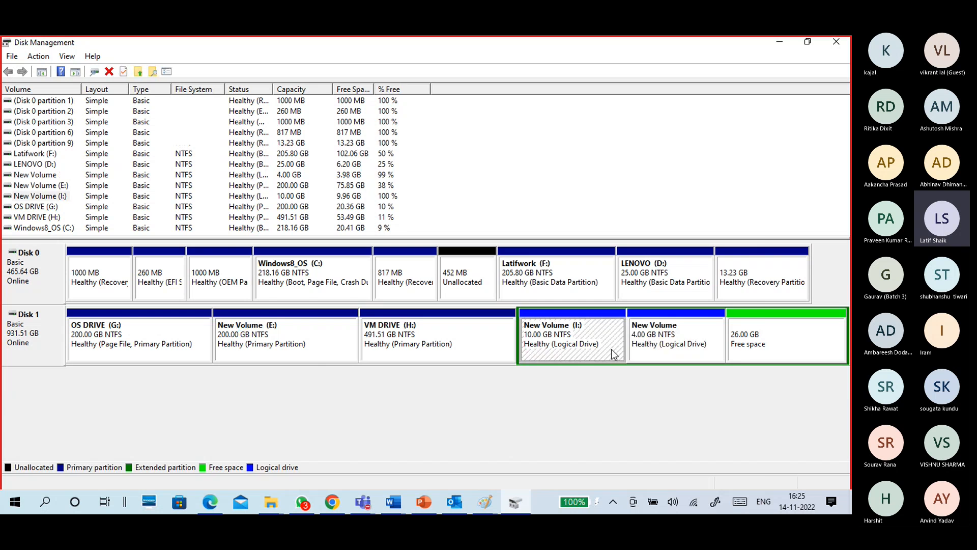
pyautogui.click(750, 133)
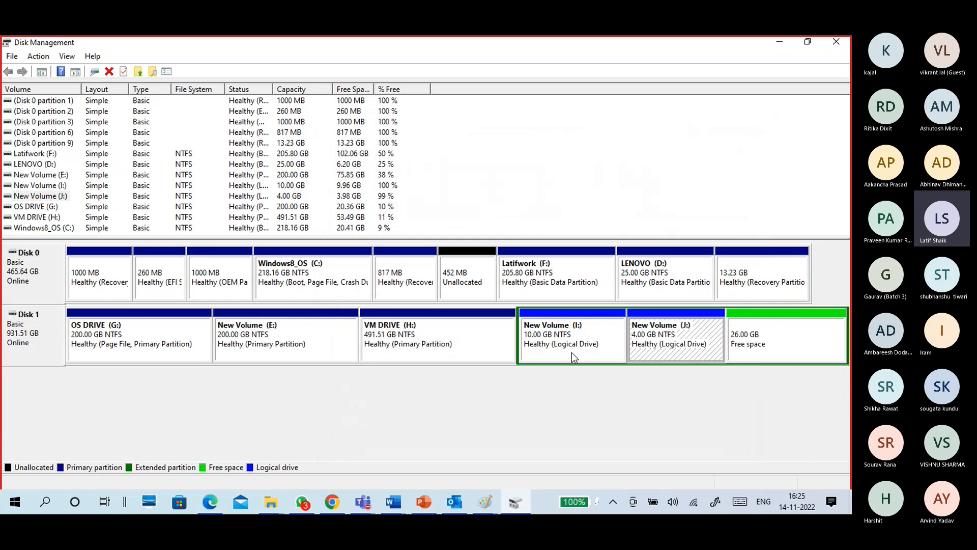
pyautogui.click(753, 344)
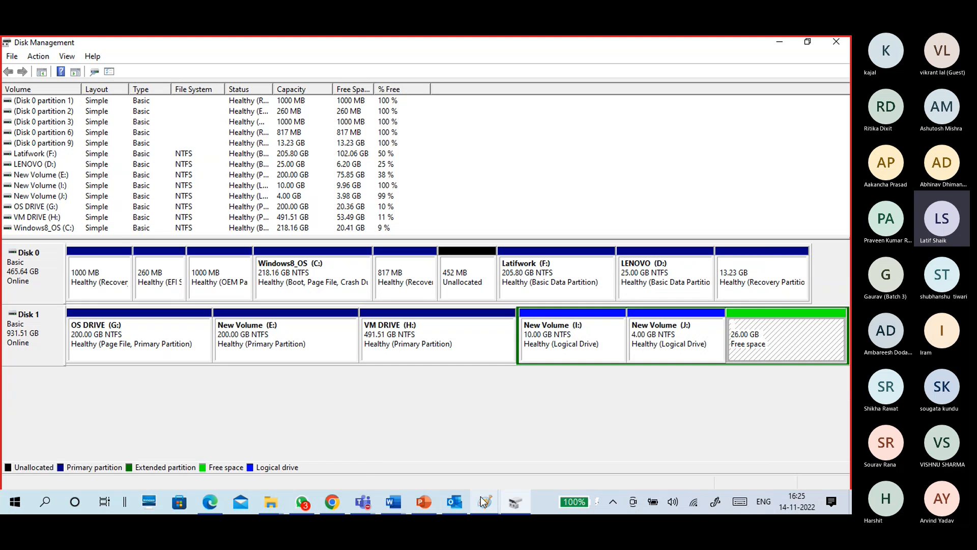
# Switch to the Paint disk sketch, circle the H: and 40 sections of the bar together, and return to Disk Management.
pyautogui.moveTo(483, 501)
pyautogui.click(503, 454)
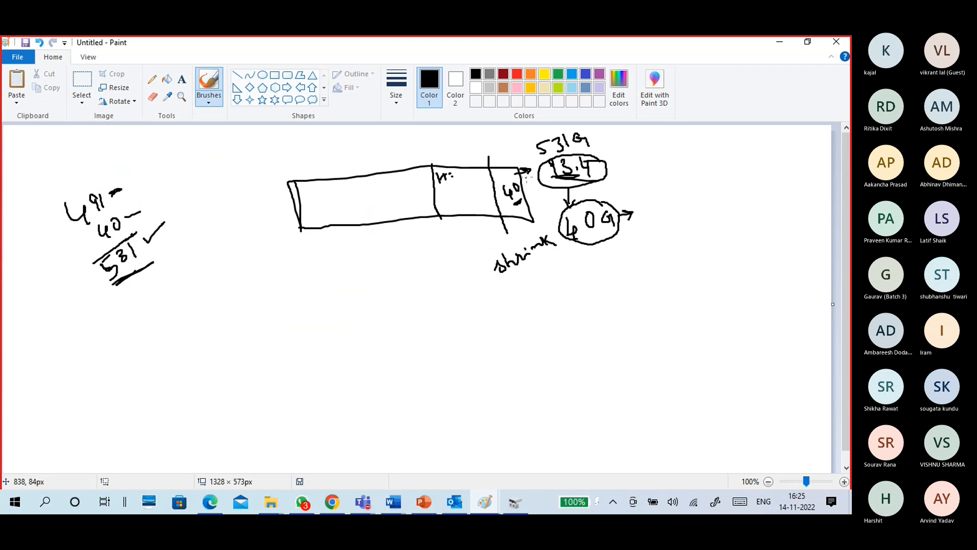
pyautogui.moveTo(527, 178)
pyautogui.mouseDown()
pyautogui.moveTo(426, 168)
pyautogui.moveTo(539, 173)
pyautogui.moveTo(468, 175)
pyautogui.mouseUp()
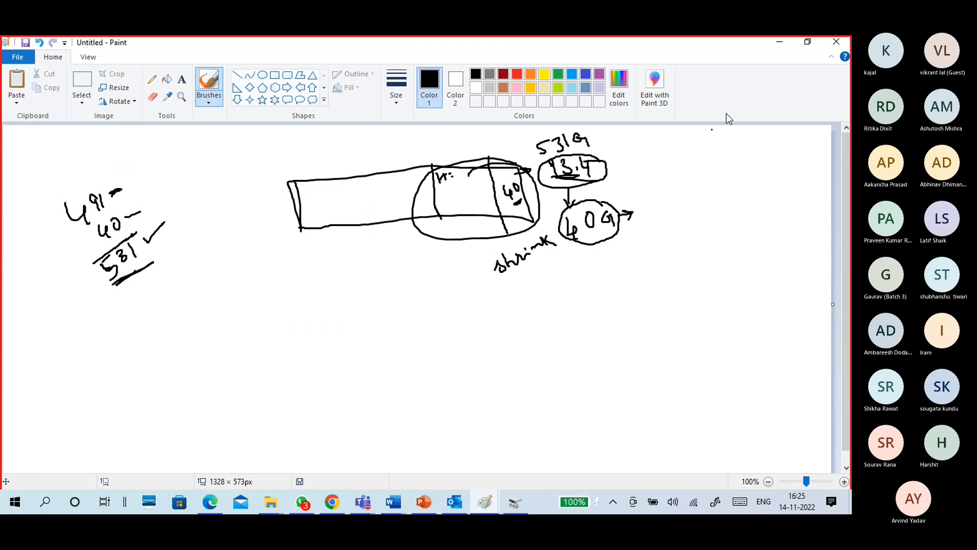
pyautogui.click(779, 45)
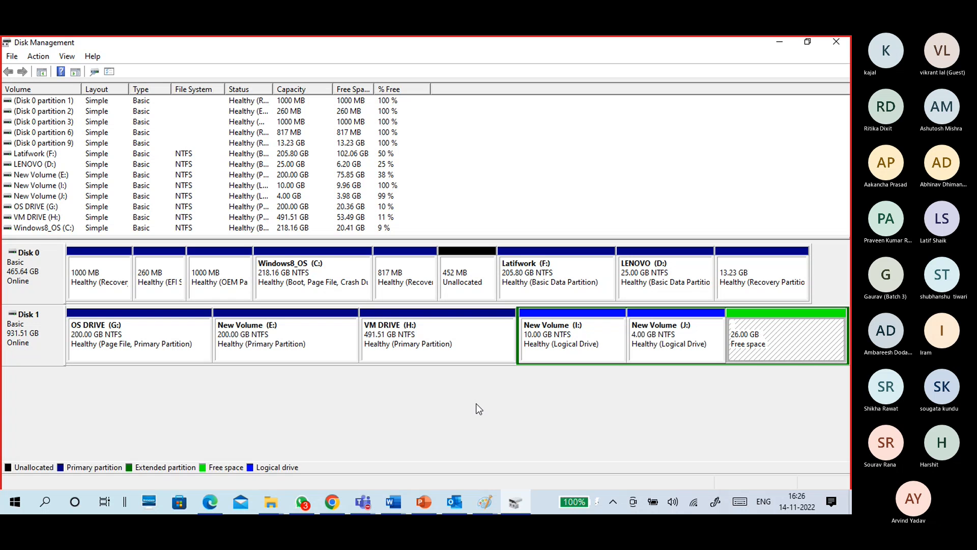
# Delete the 10 GB New Volume (I:) from Disk 1.
pyautogui.rightClick(596, 336)
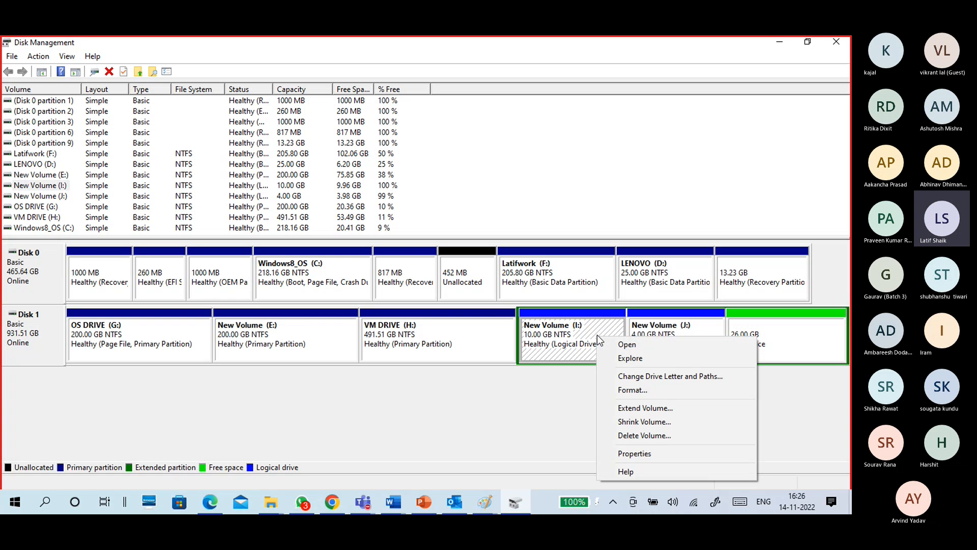
pyautogui.click(620, 436)
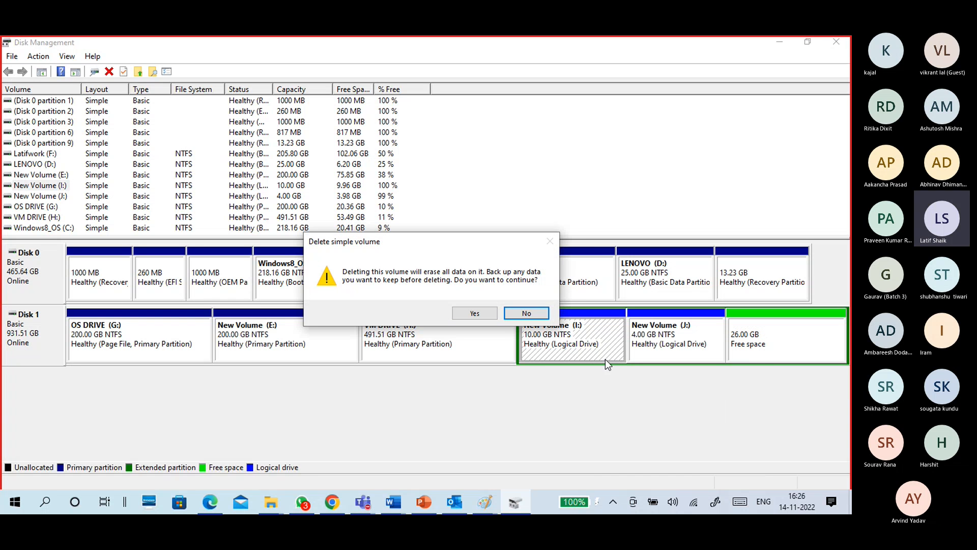
pyautogui.click(474, 313)
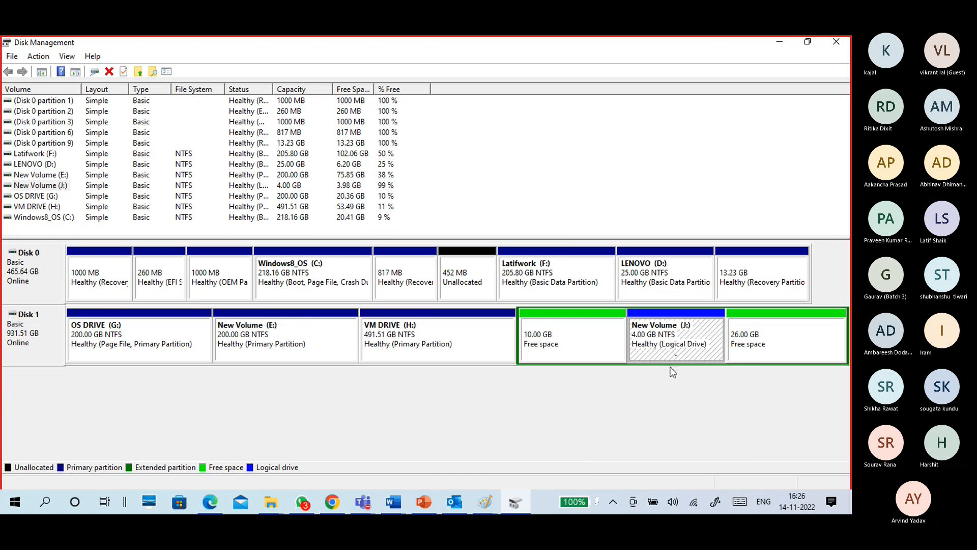
# Delete the 4 GB New Volume (J:) logical drive from Disk 1.
pyautogui.rightClick(668, 355)
pyautogui.click(680, 307)
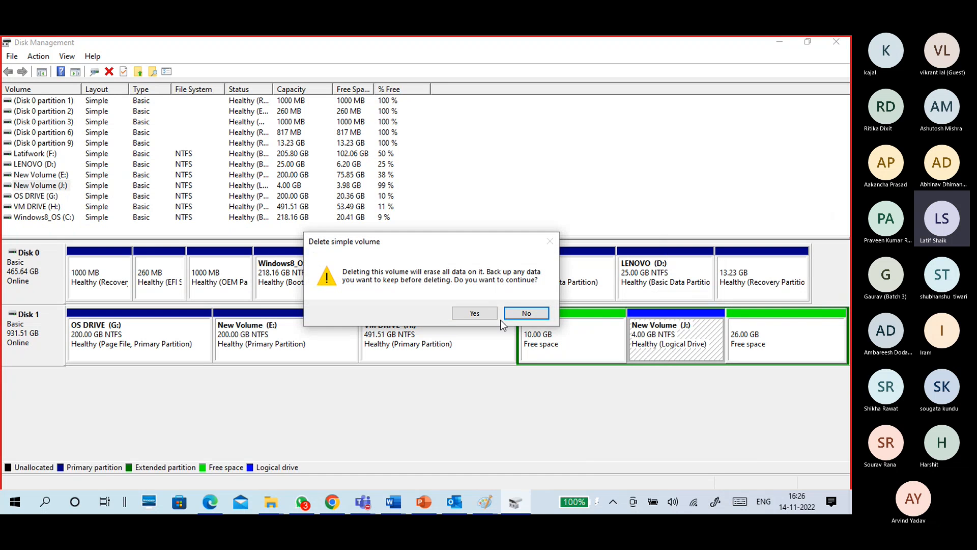
pyautogui.click(474, 312)
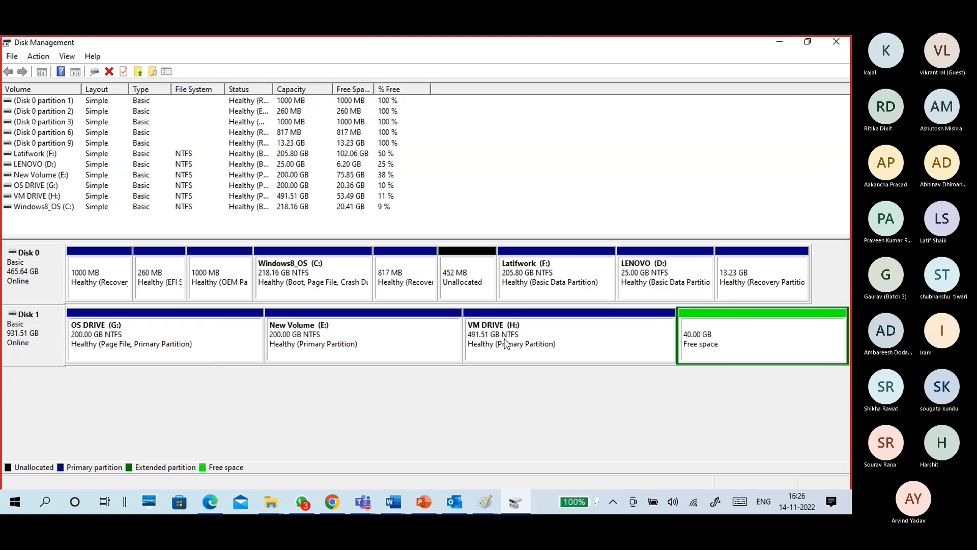
# Delete the extended partition that holds the 40 GB free space on Disk 1.
pyautogui.rightClick(737, 338)
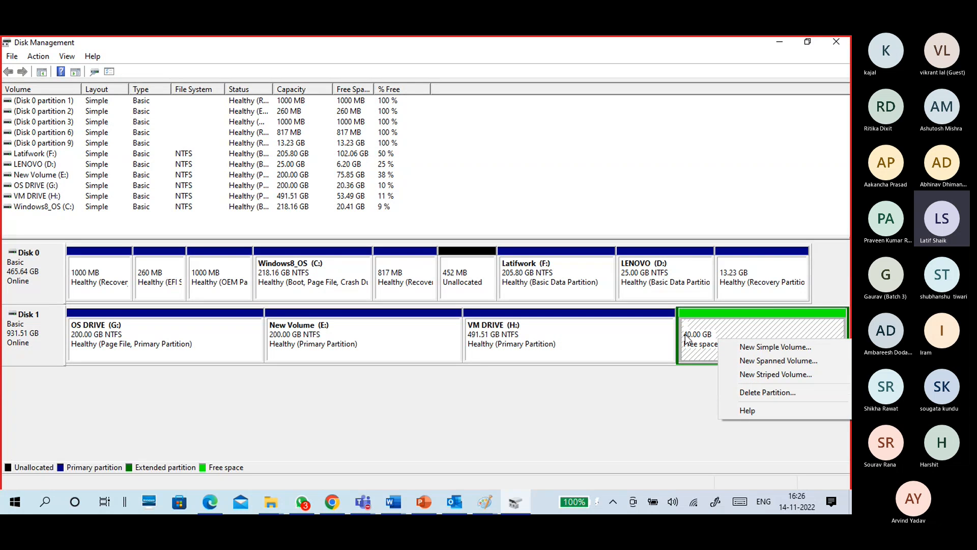
pyautogui.click(717, 344)
pyautogui.rightClick(716, 344)
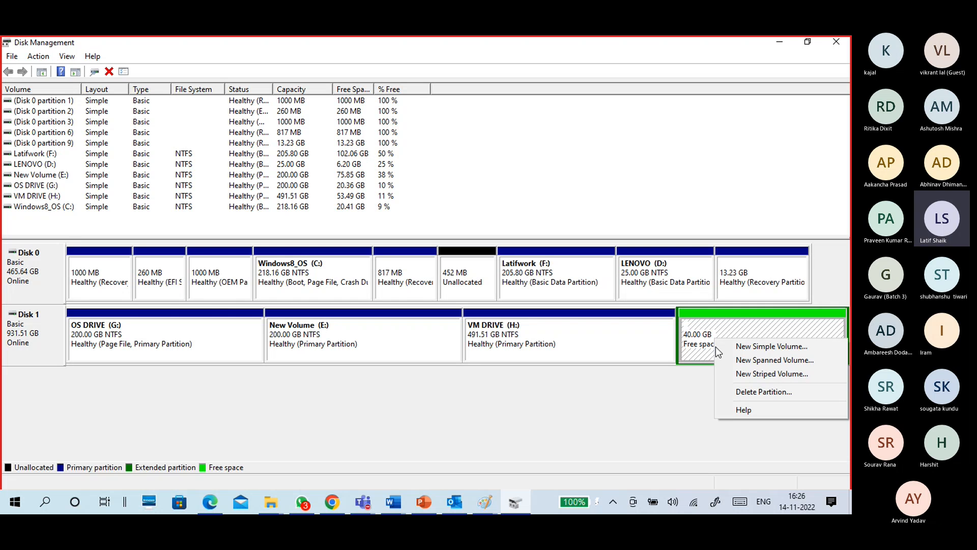
pyautogui.click(726, 391)
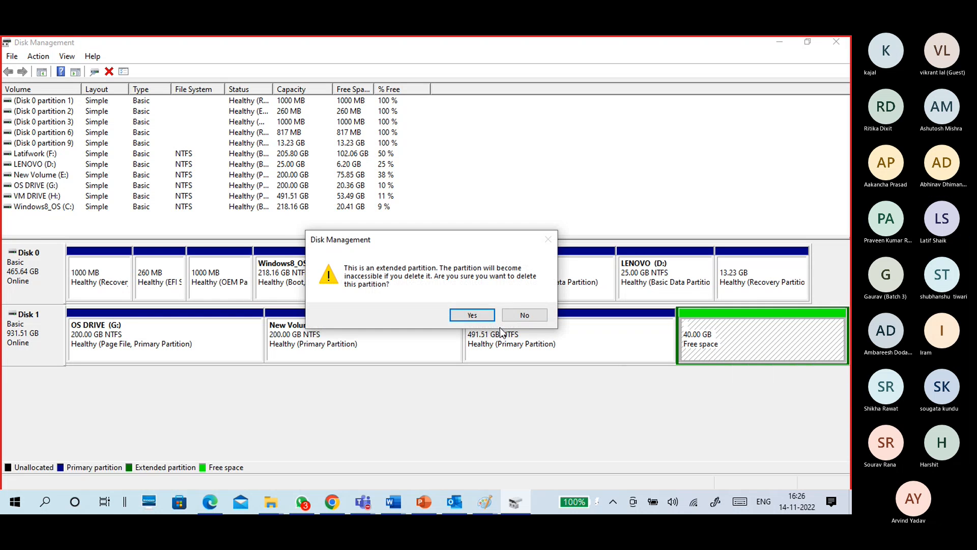
pyautogui.click(465, 315)
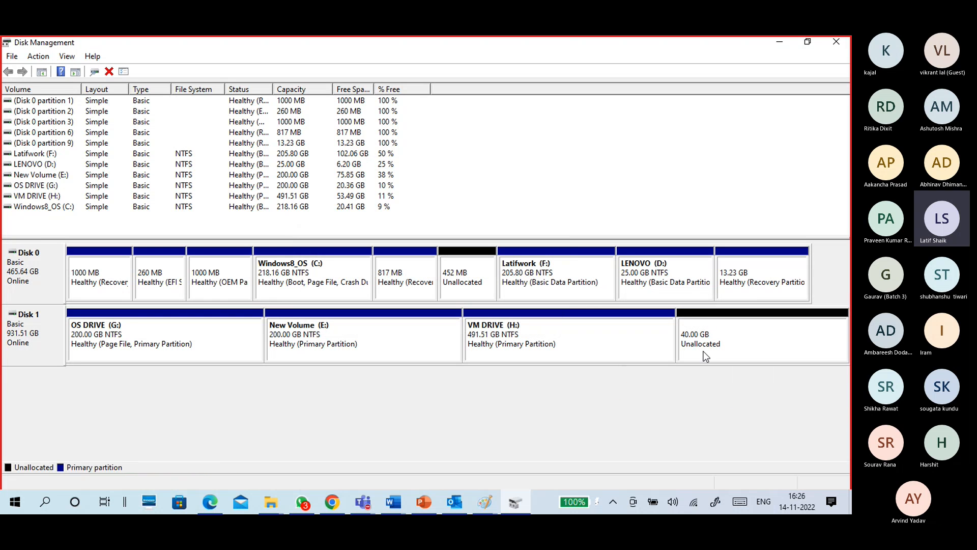
# Compare VM DRIVE (H:) with the adjacent 40 GB unallocated space on Disk 1 and inspect the operations available for the volume.
pyautogui.click(709, 328)
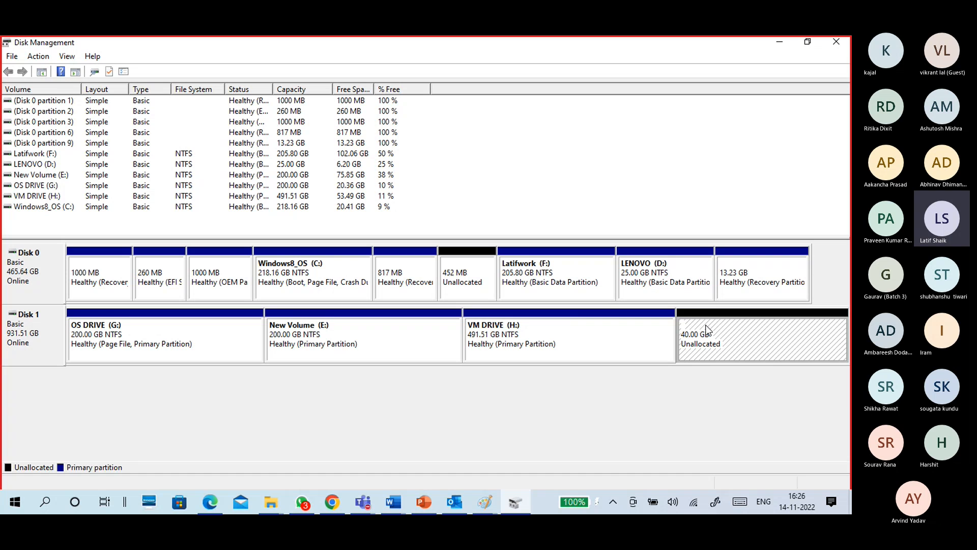
pyautogui.click(606, 330)
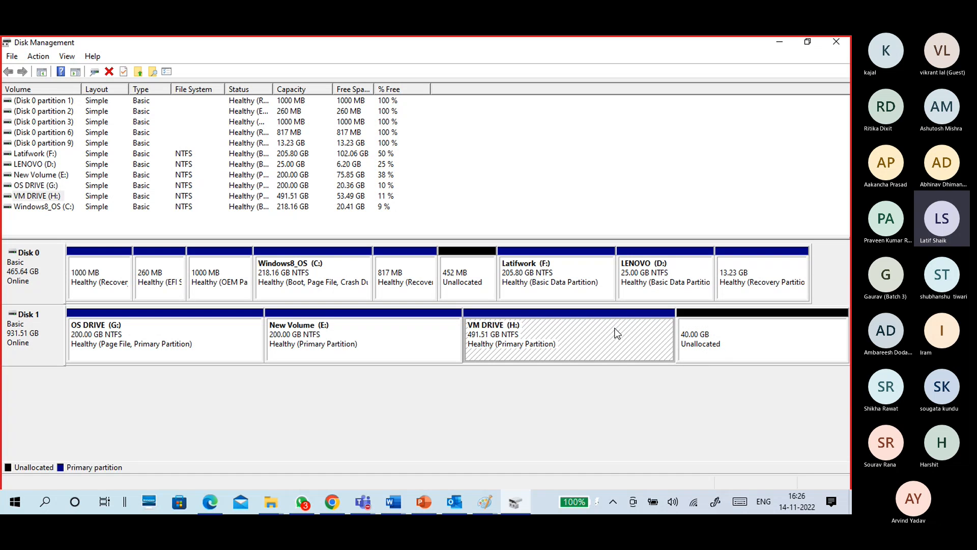
pyautogui.click(726, 342)
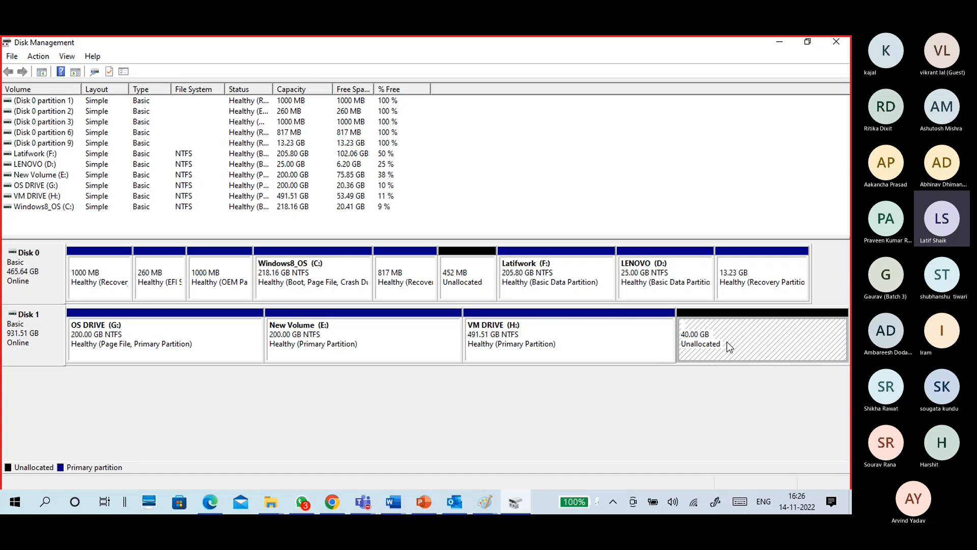
pyautogui.click(572, 337)
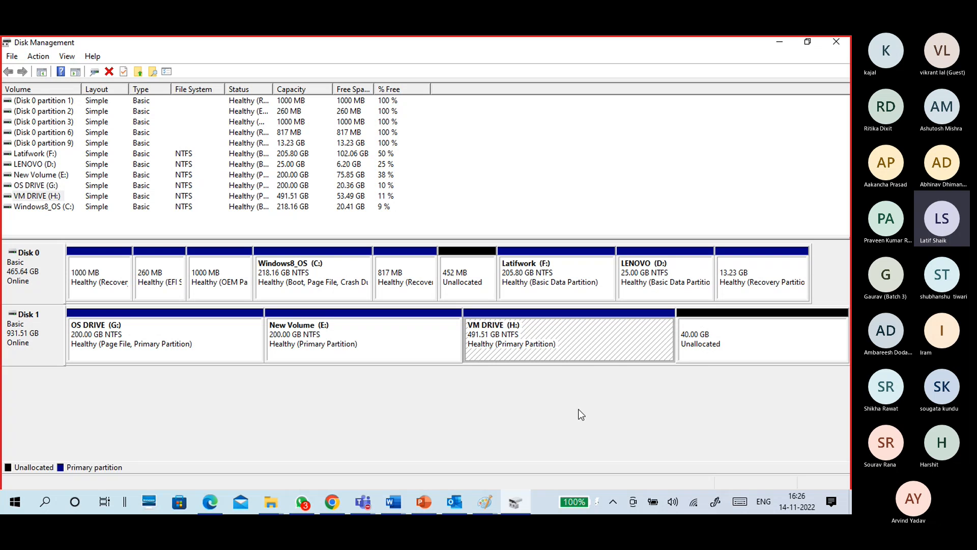
pyautogui.rightClick(575, 332)
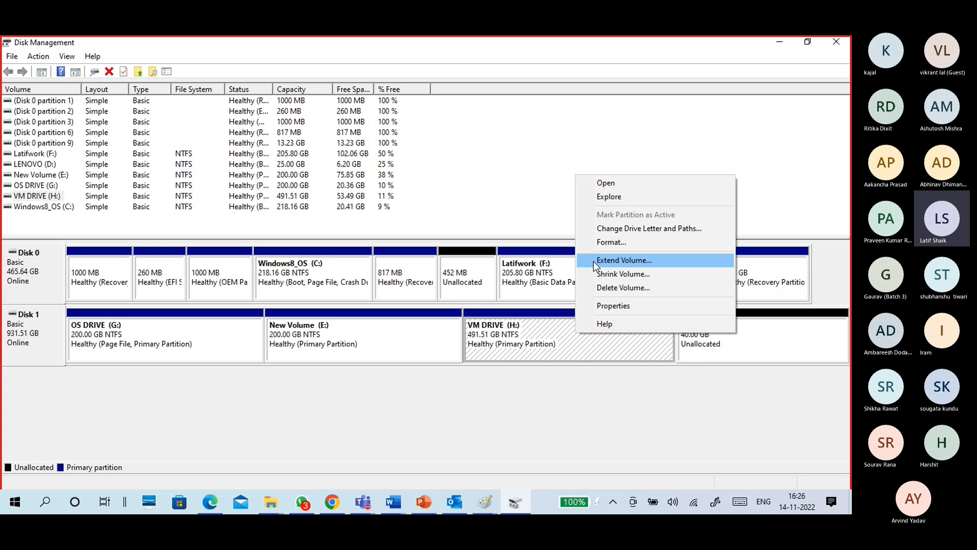
pyautogui.rightClick(549, 337)
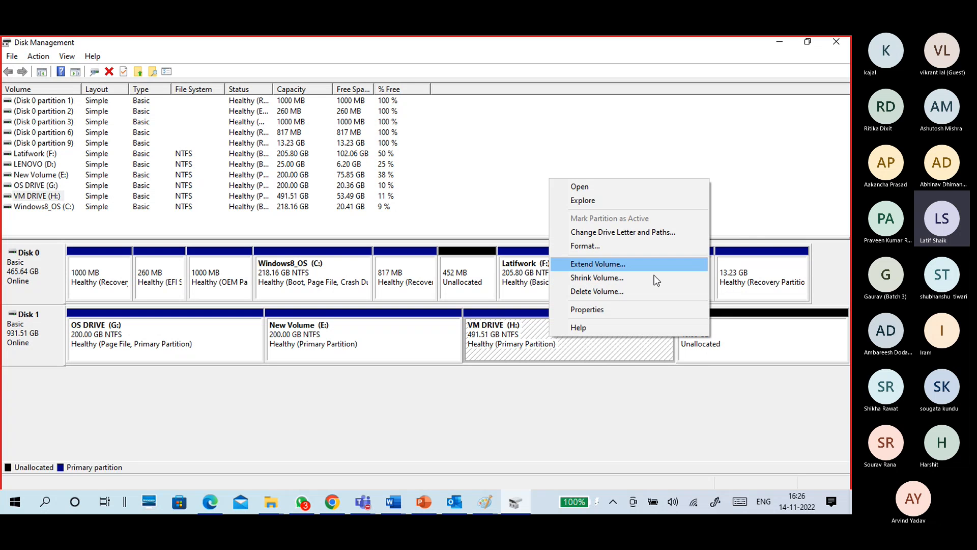
pyautogui.click(746, 342)
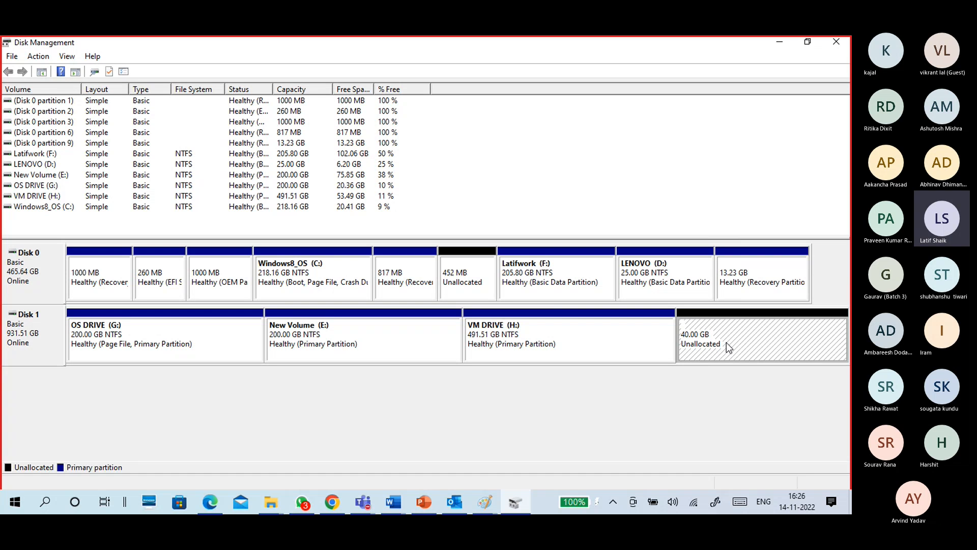
# Extend VM DRIVE (H:) by 10240 MB using the unallocated space on Disk 1.
pyautogui.rightClick(611, 334)
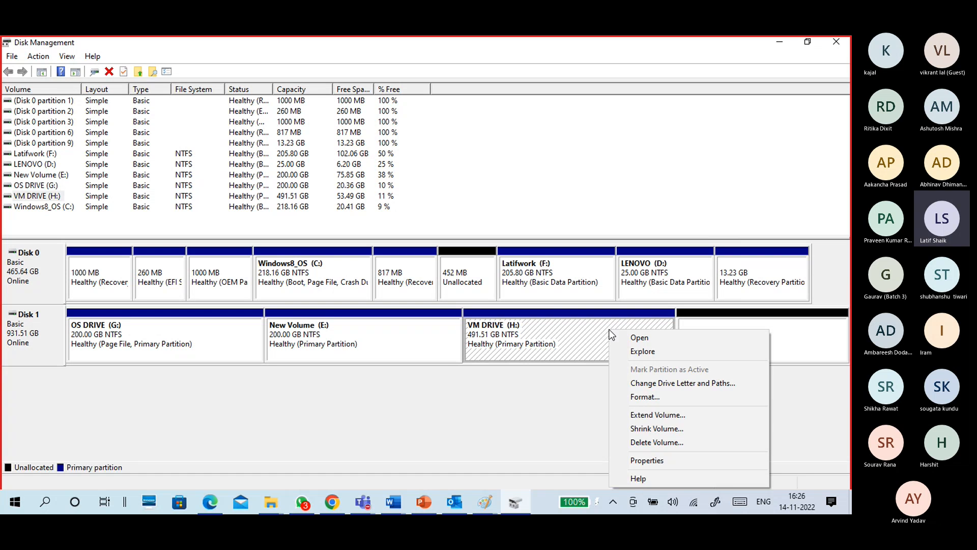
pyautogui.click(632, 416)
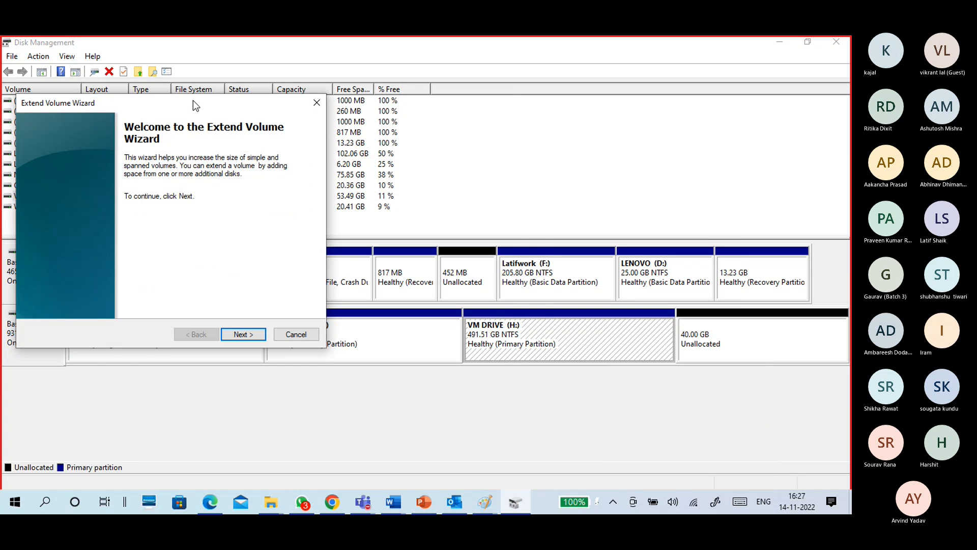
pyautogui.moveTo(194, 99); pyautogui.dragTo(411, 108)
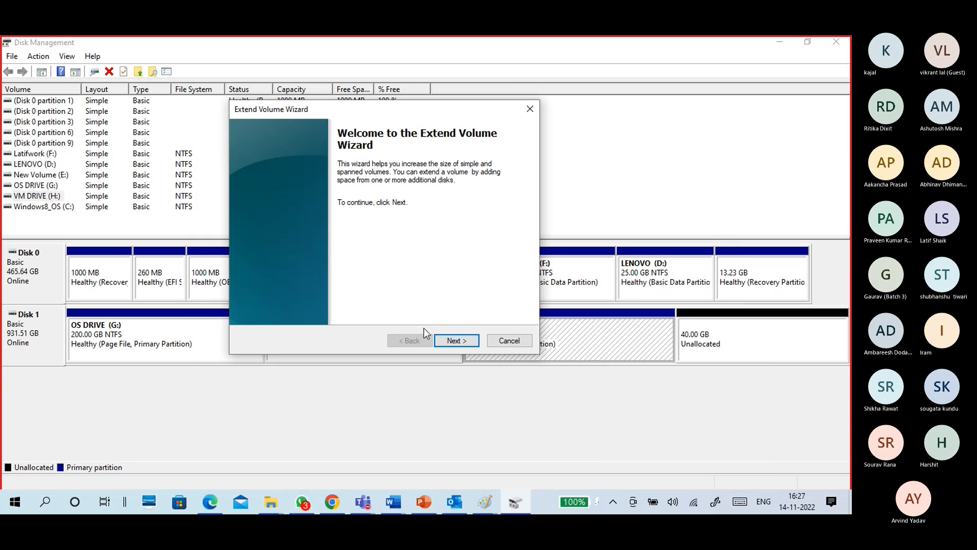
pyautogui.click(467, 340)
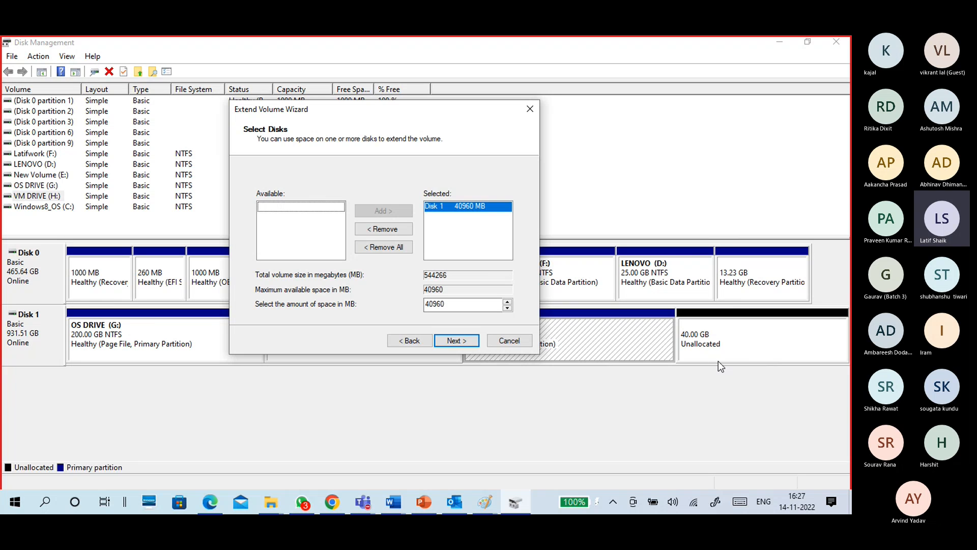
pyautogui.moveTo(450, 304); pyautogui.dragTo(411, 303)
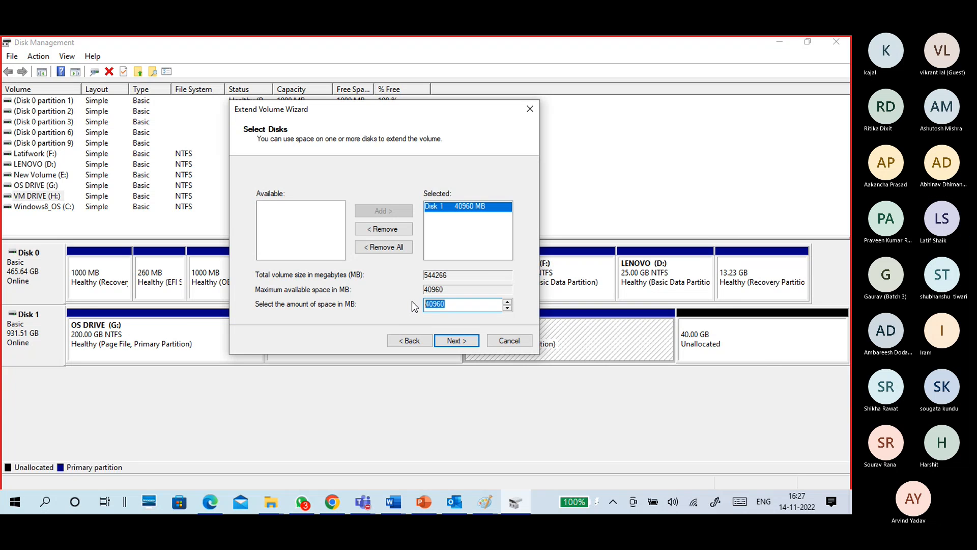
pyautogui.write('1')
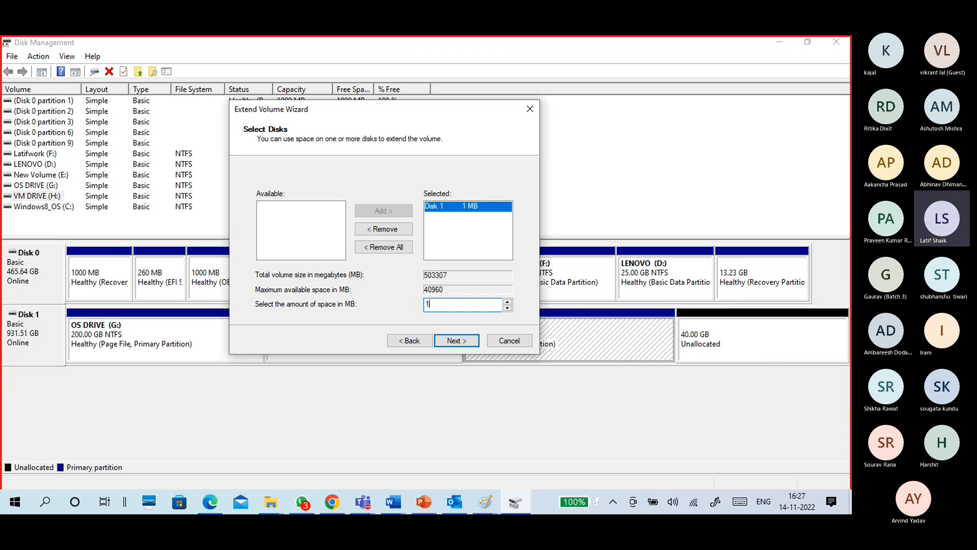
pyautogui.write('0240')
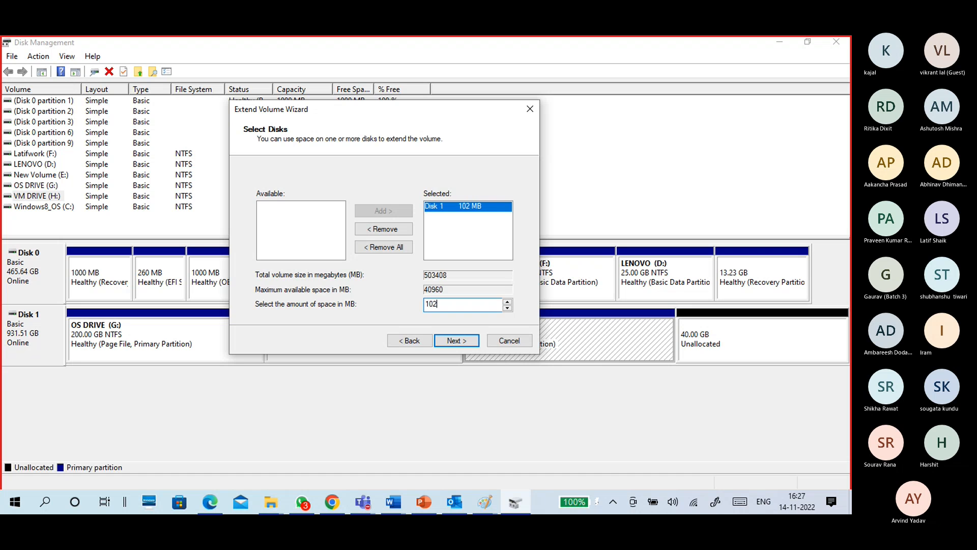
pyautogui.click(454, 342)
pyautogui.click(453, 338)
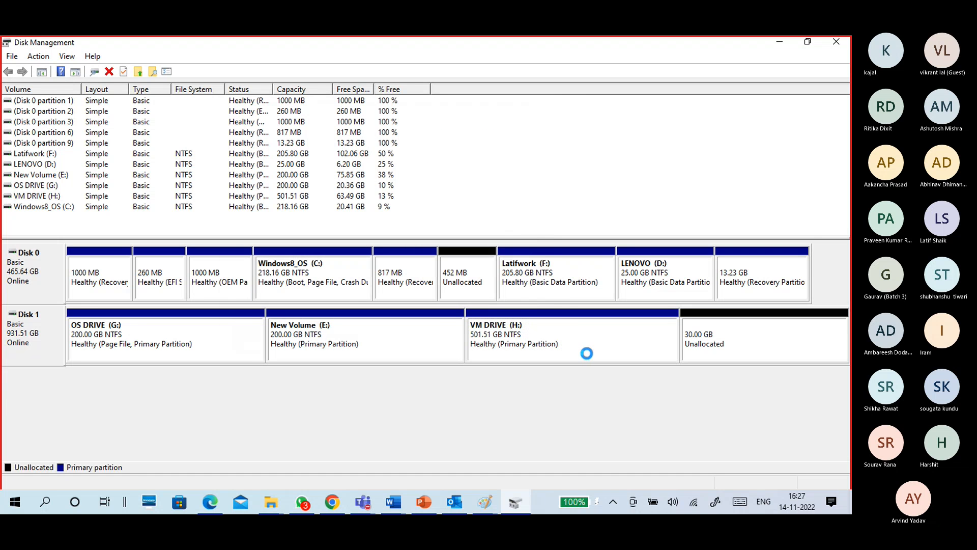
# Extend VM DRIVE (H:) with all the remaining 30720 MB of unallocated space on Disk 1.
pyautogui.click(694, 353)
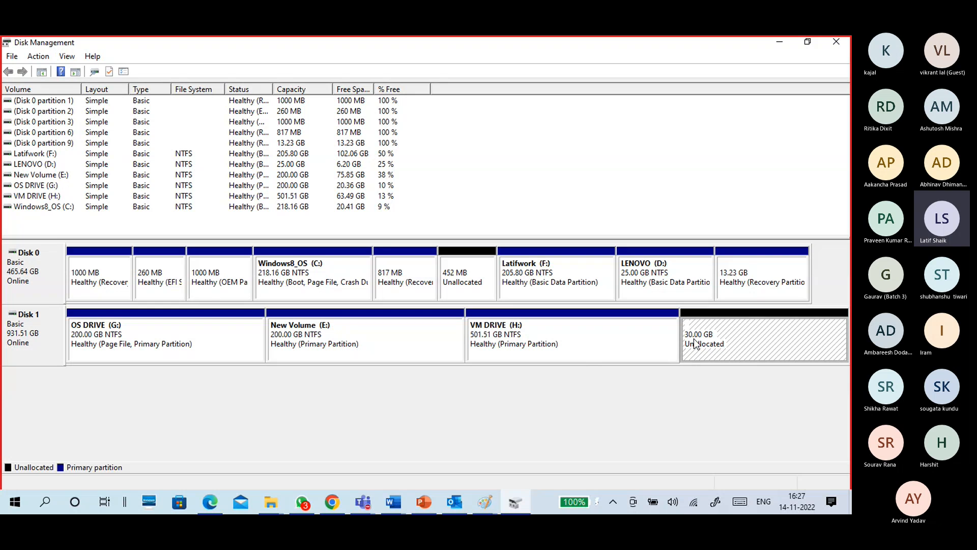
pyautogui.click(549, 349)
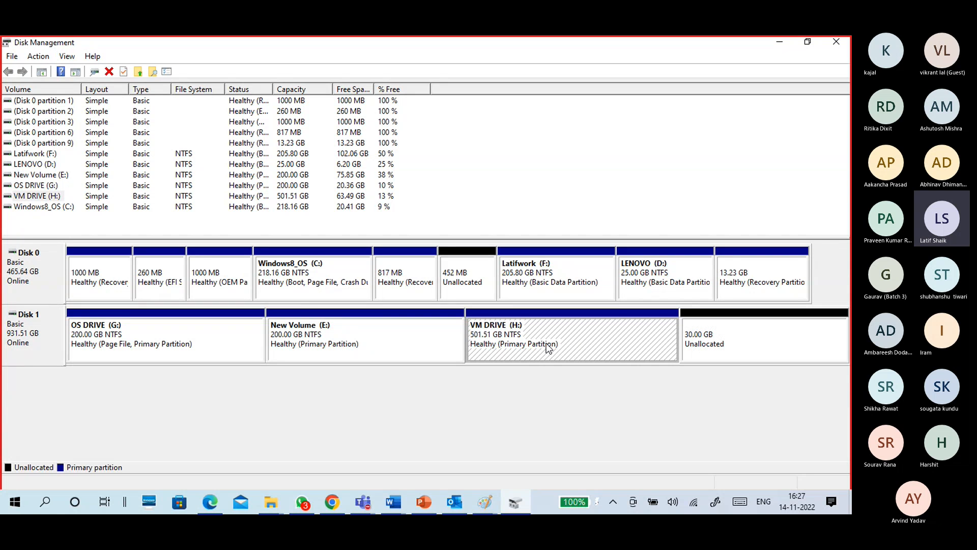
pyautogui.rightClick(579, 334)
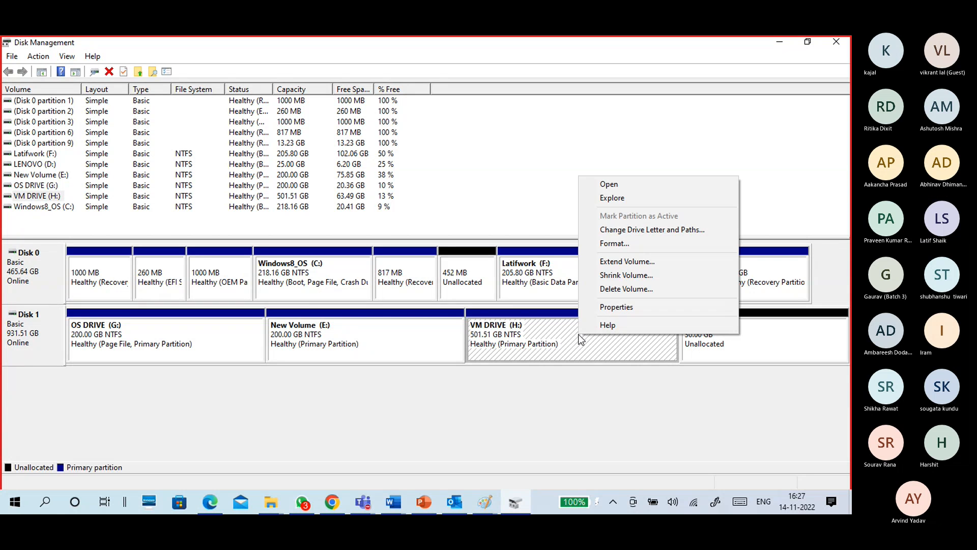
pyautogui.click(596, 263)
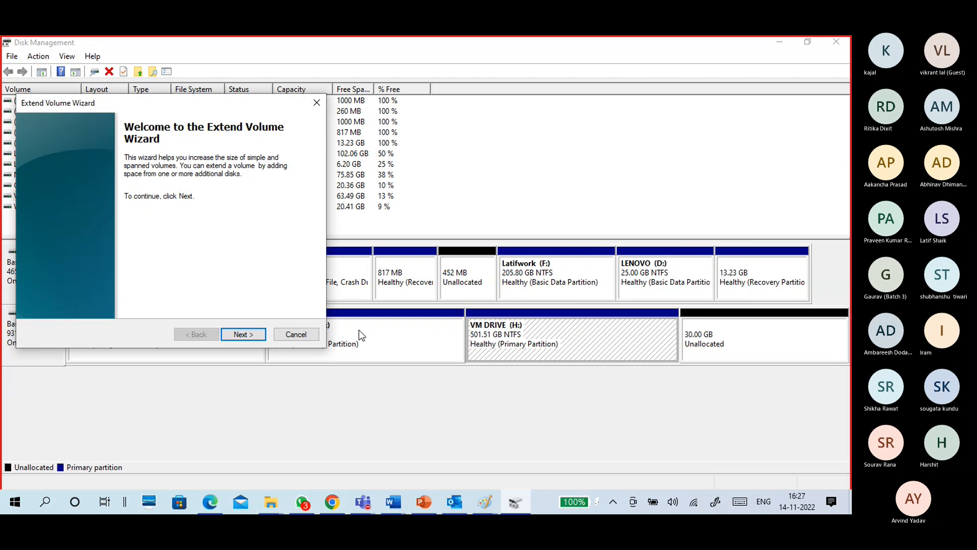
pyautogui.click(254, 334)
pyautogui.doubleClick(248, 298)
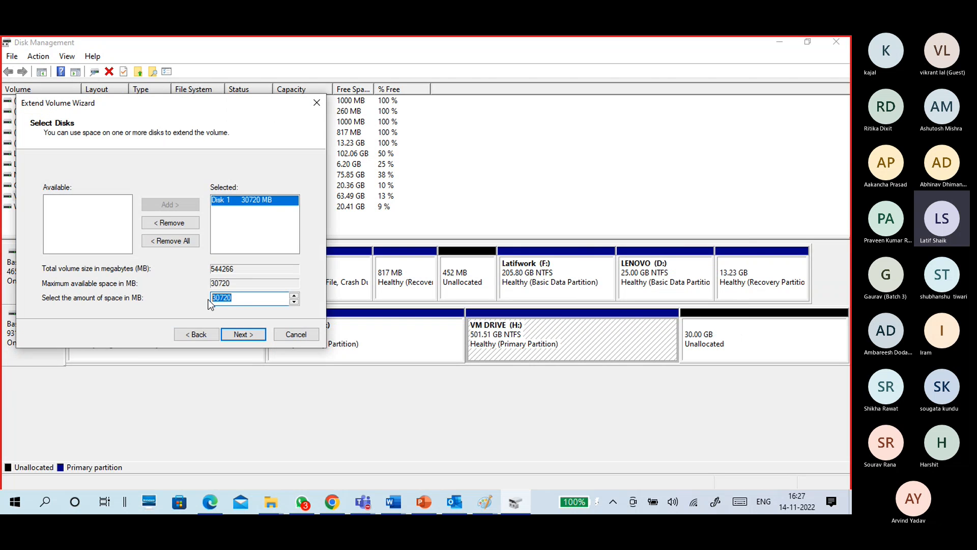
pyautogui.click(242, 333)
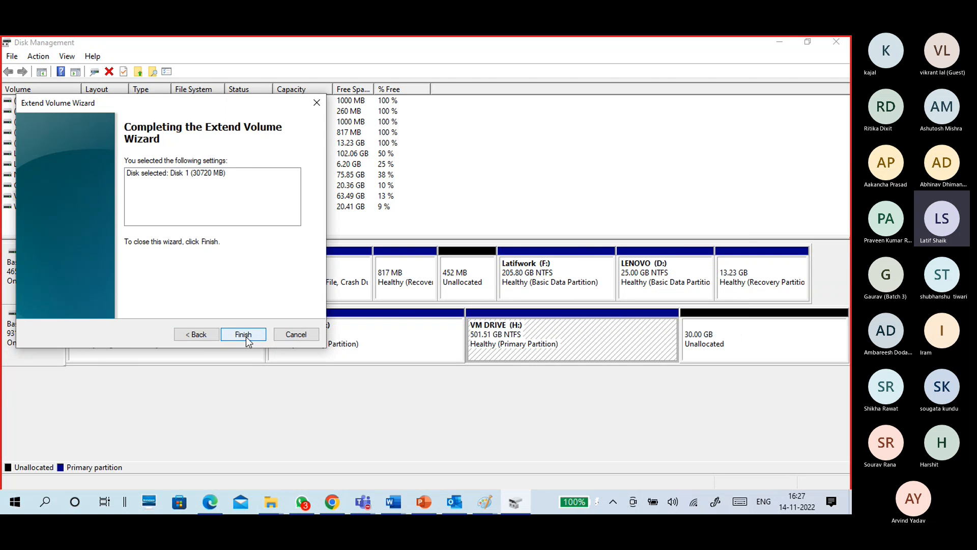
pyautogui.click(245, 336)
pyautogui.click(661, 343)
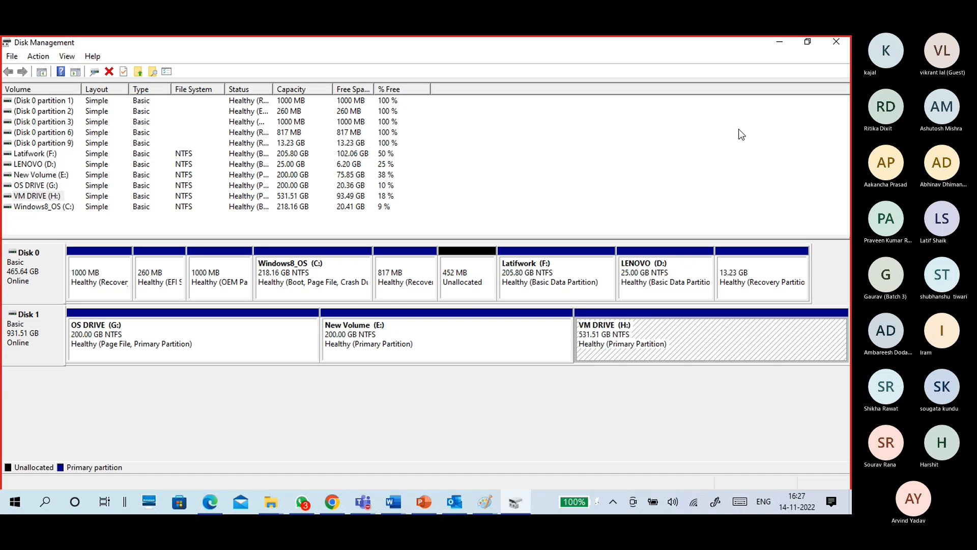
# Close Disk Management and review slides 49 to 52 on file systems, MBR and GPT, and virtual hard disks in Google Slides.
pyautogui.click(834, 43)
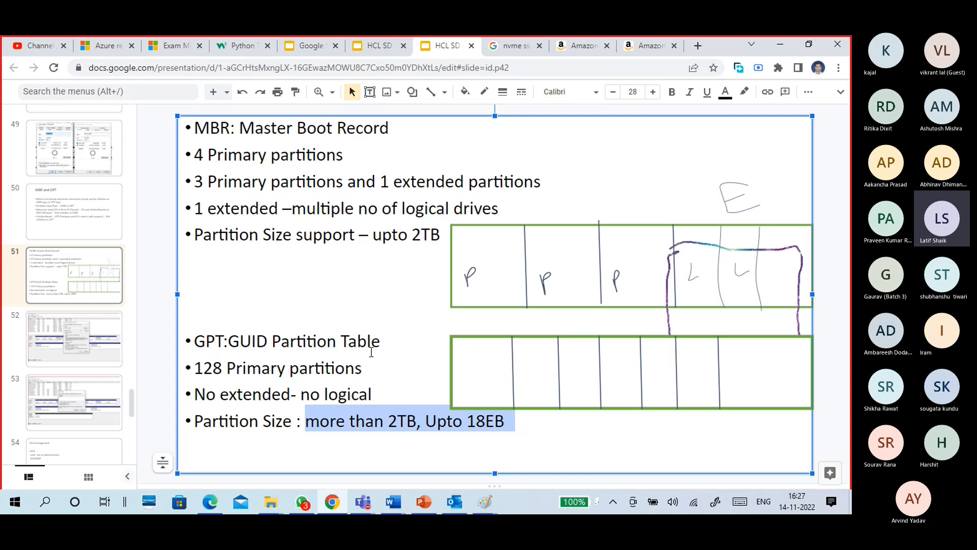
pyautogui.click(92, 238)
pyautogui.click(99, 275)
pyautogui.click(106, 328)
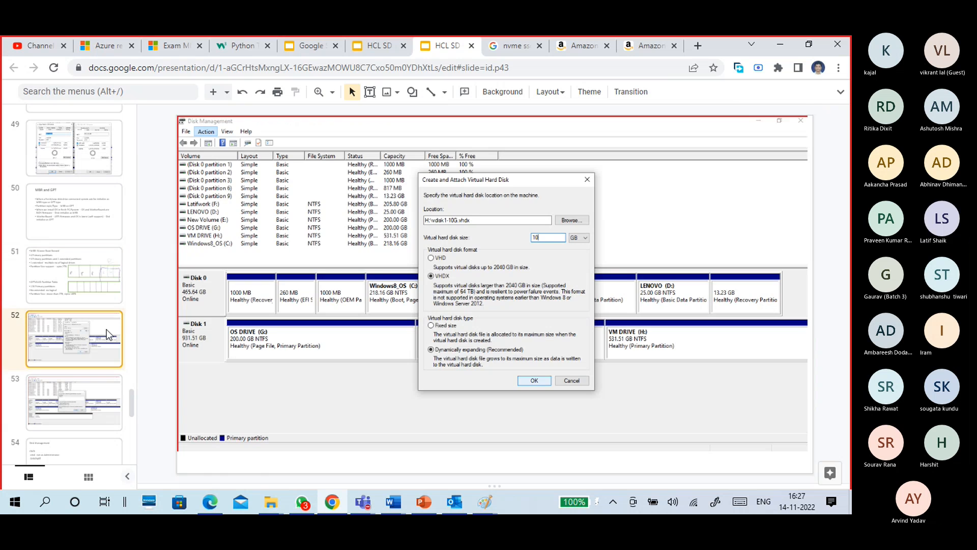
pyautogui.click(101, 278)
pyautogui.click(100, 219)
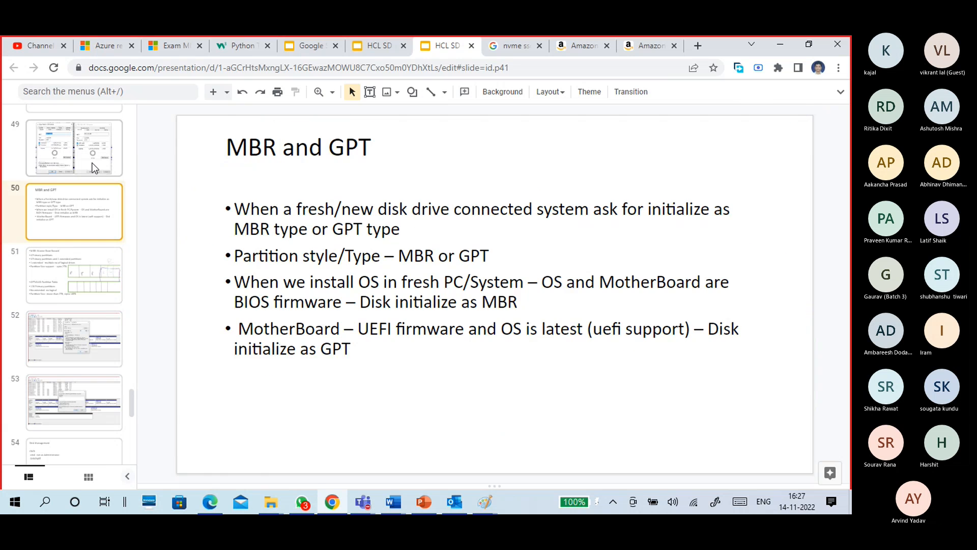
pyautogui.click(99, 170)
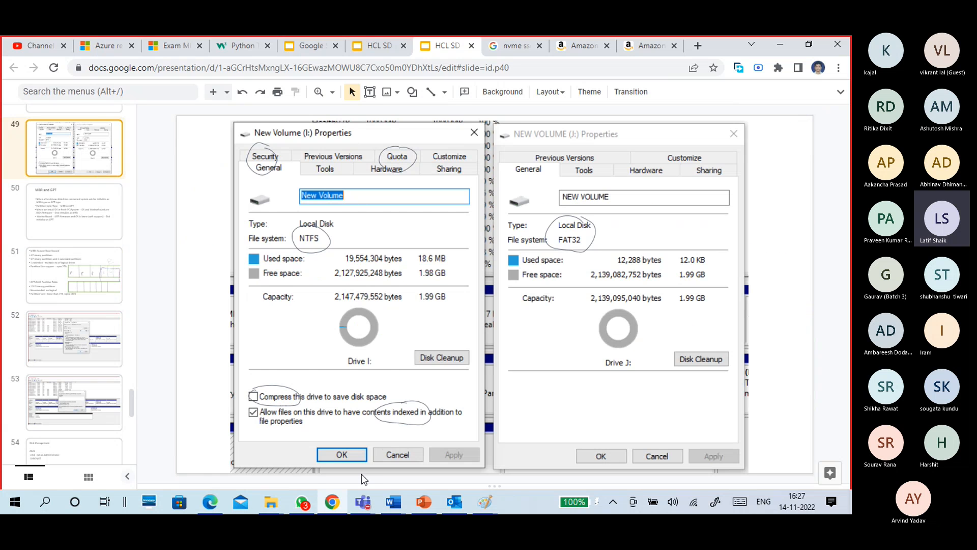
# Switch to the Paint sketch of MBR and GPT, check the Teams meeting briefly, and circle the extended partition in the MBR bar.
pyautogui.moveTo(484, 502)
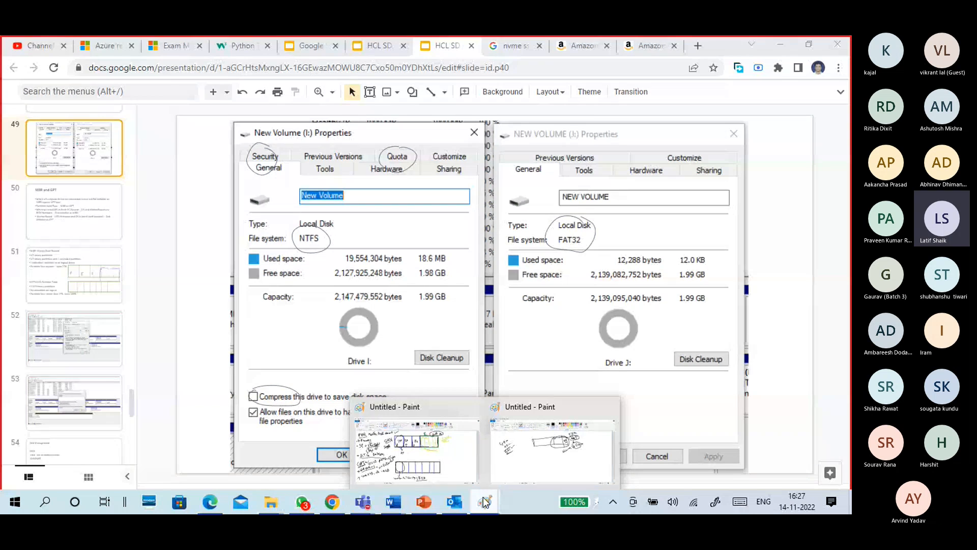
pyautogui.click(463, 466)
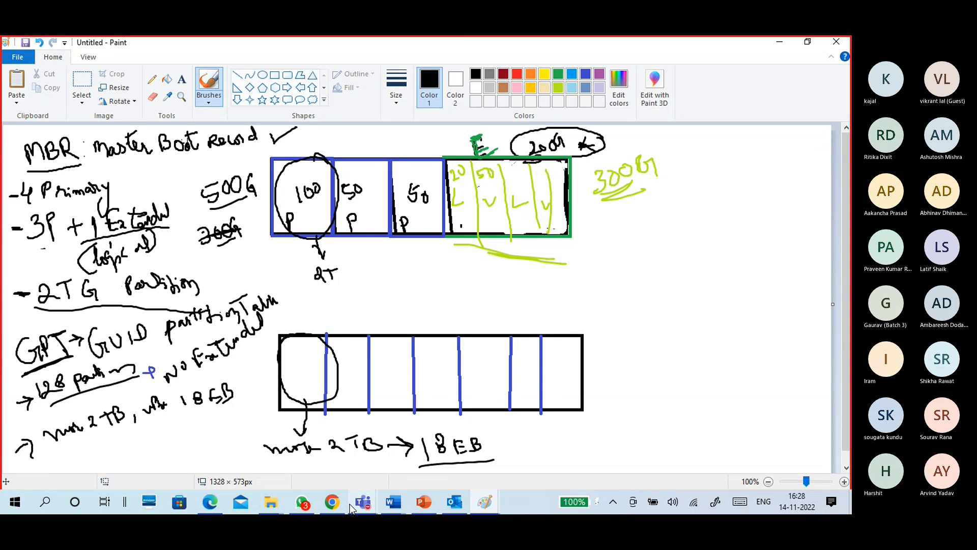
pyautogui.moveTo(364, 503)
pyautogui.click(423, 447)
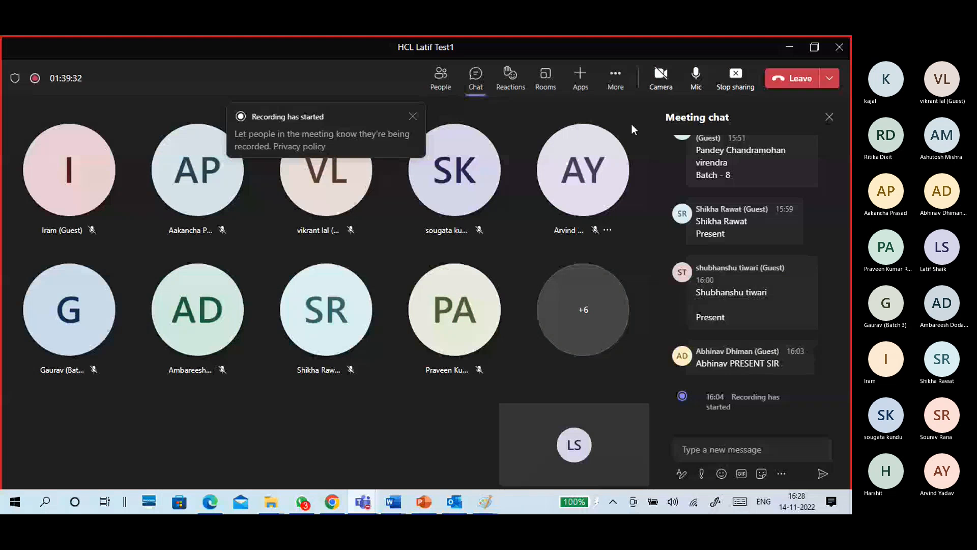
pyautogui.click(789, 47)
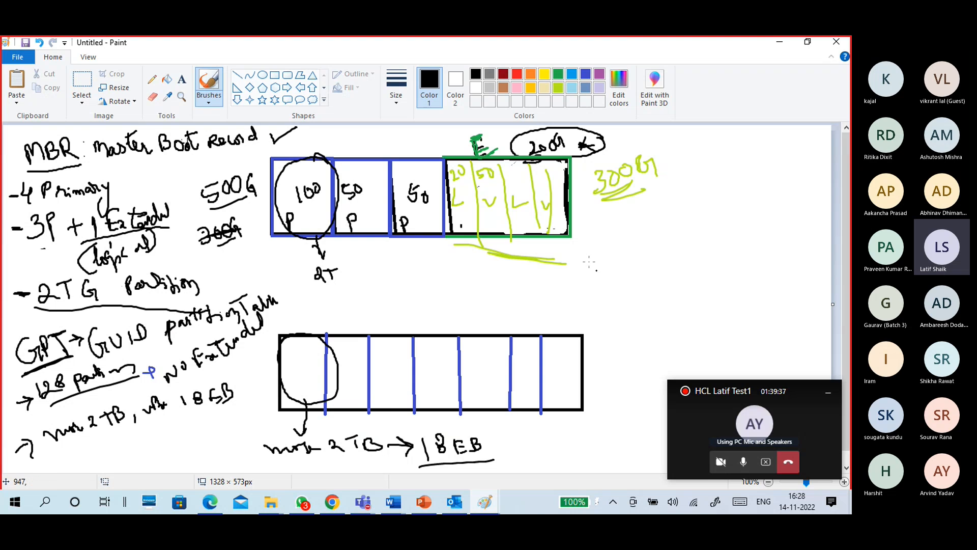
pyautogui.moveTo(565, 151)
pyautogui.mouseDown()
pyautogui.moveTo(524, 141)
pyautogui.moveTo(448, 174)
pyautogui.moveTo(585, 222)
pyautogui.moveTo(519, 150)
pyautogui.mouseUp()
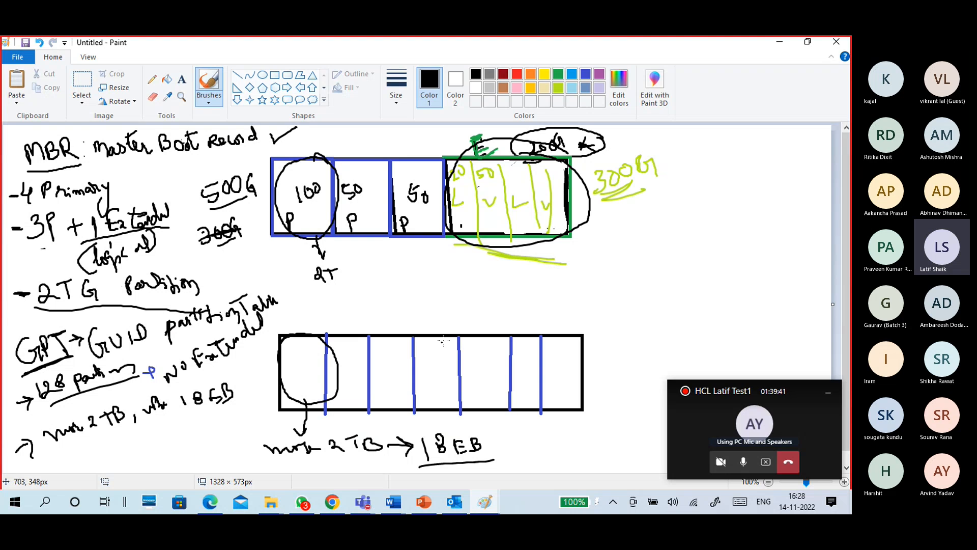
# Switch to the Teams meeting window and open its additional meeting options.
pyautogui.click(363, 502)
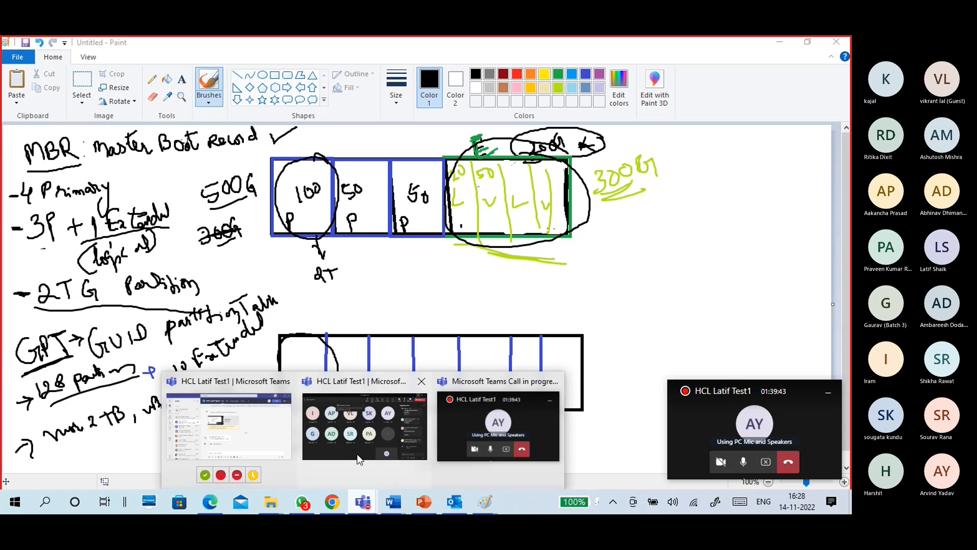
pyautogui.click(359, 459)
pyautogui.click(615, 79)
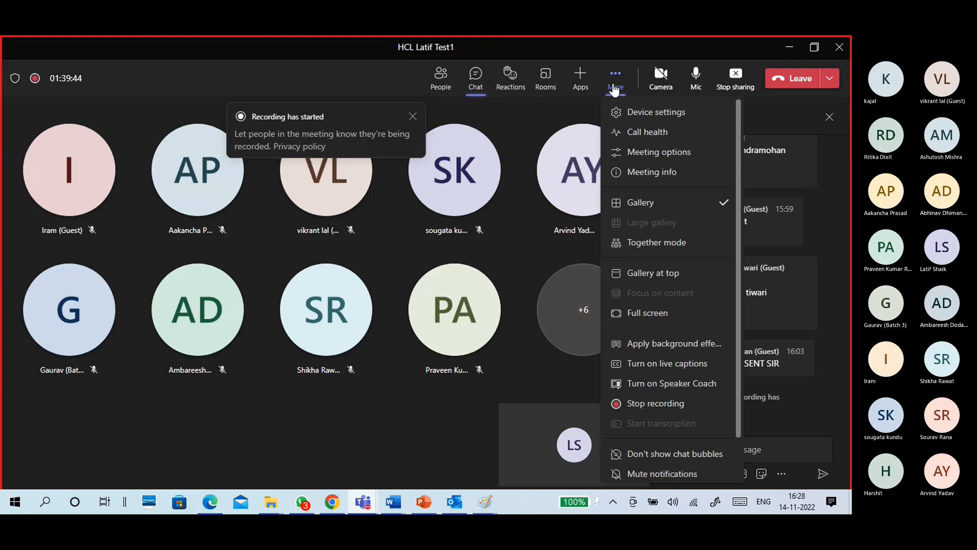